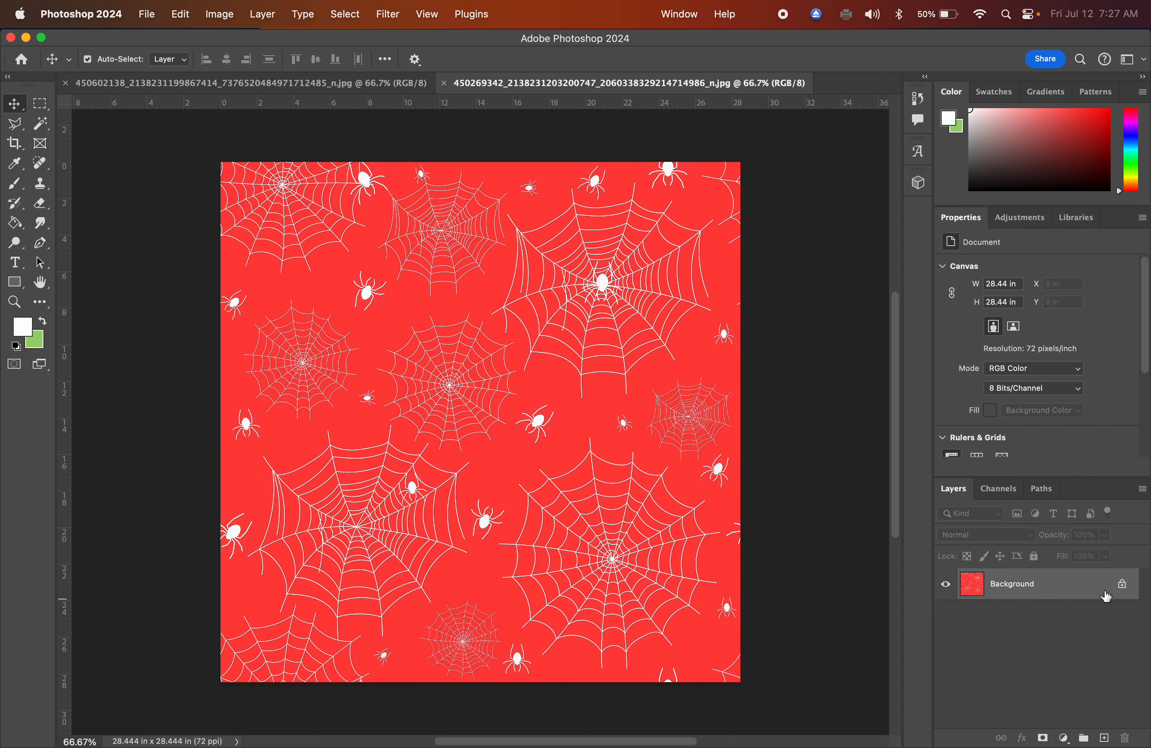
Step: Unlock the background of both the red spiderweb pattern image and the heart drawing so each becomes an editable layer
left_click(1123, 587)
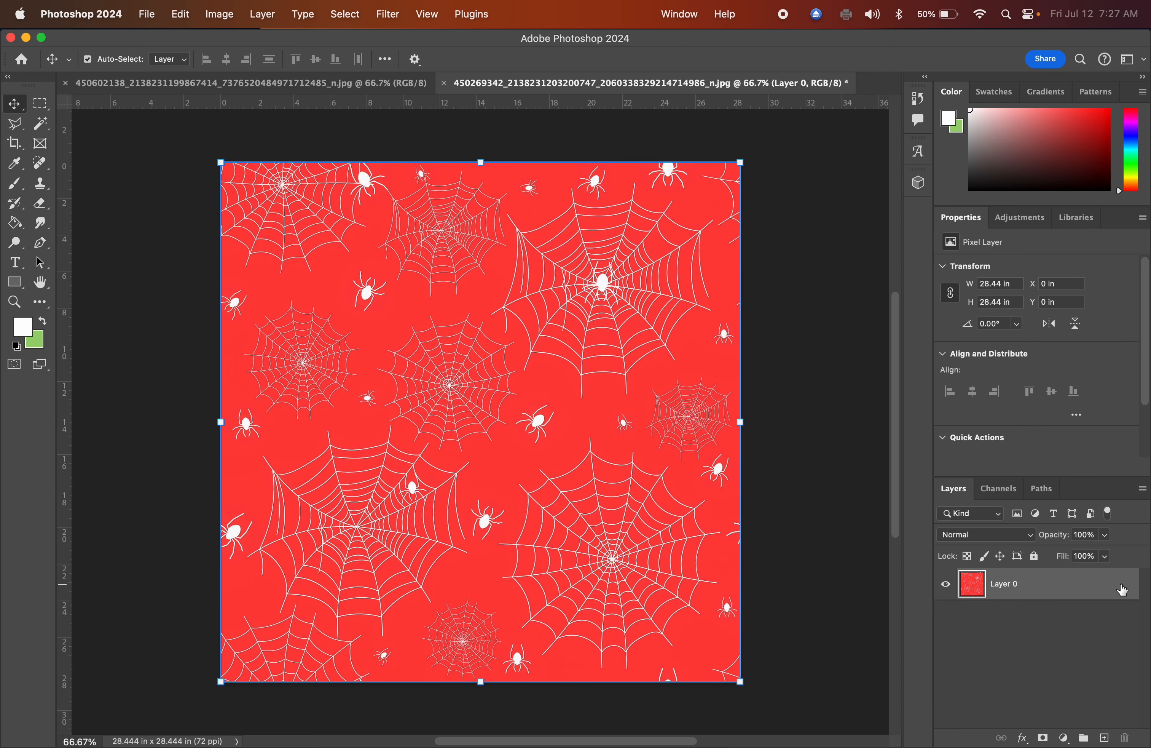
left_click(175, 85)
left_click(1122, 588)
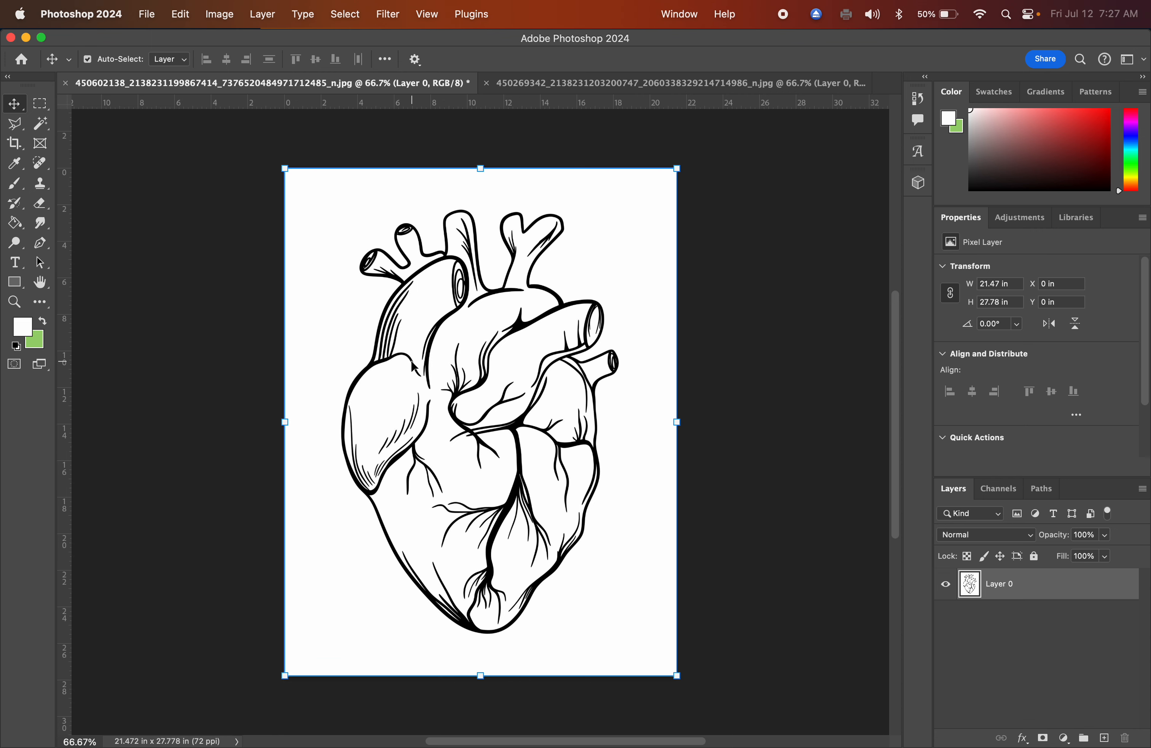
left_click_drag(416, 365, 503, 366)
key("super+z")
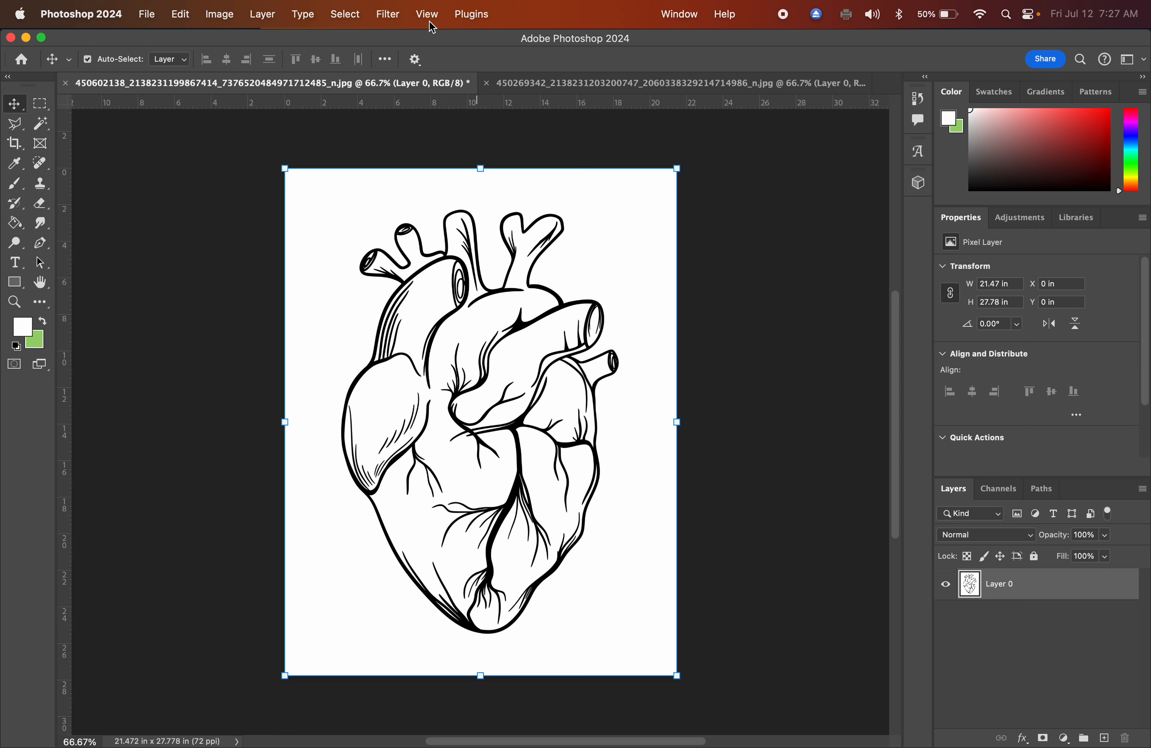
Step: Select the white areas of the heart drawing with Color Range, using Sampled Colors and a fuzziness of 87
left_click(351, 17)
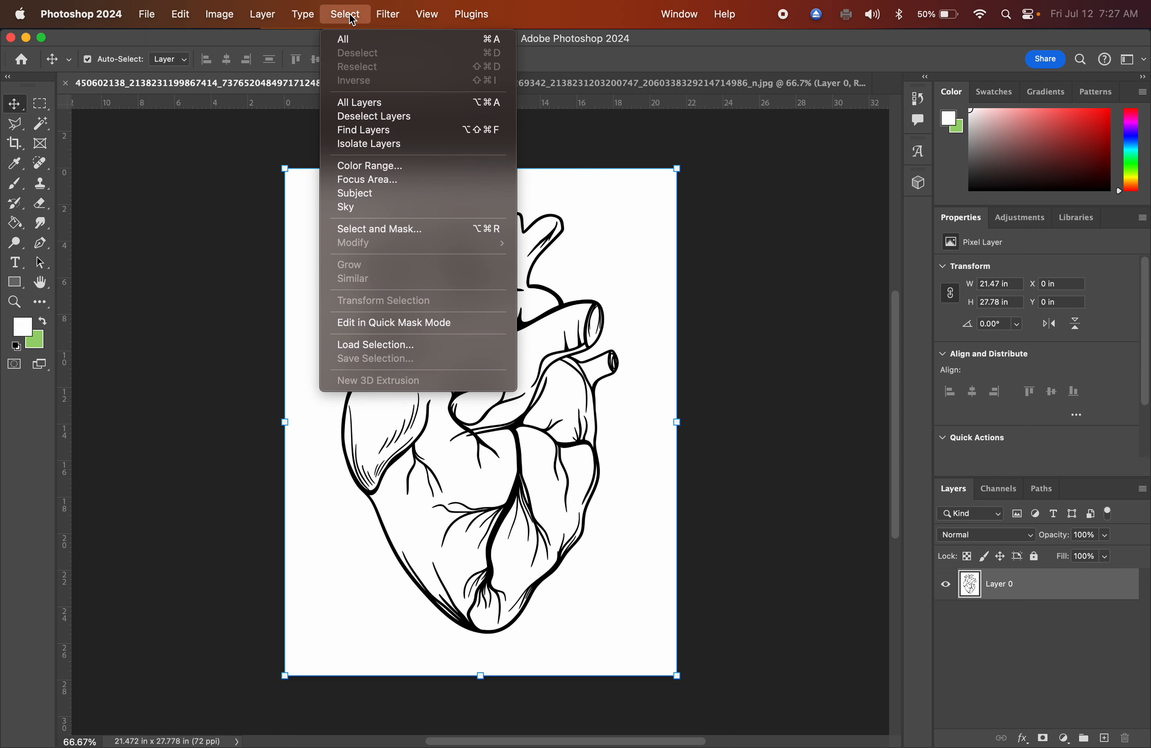
left_click(365, 166)
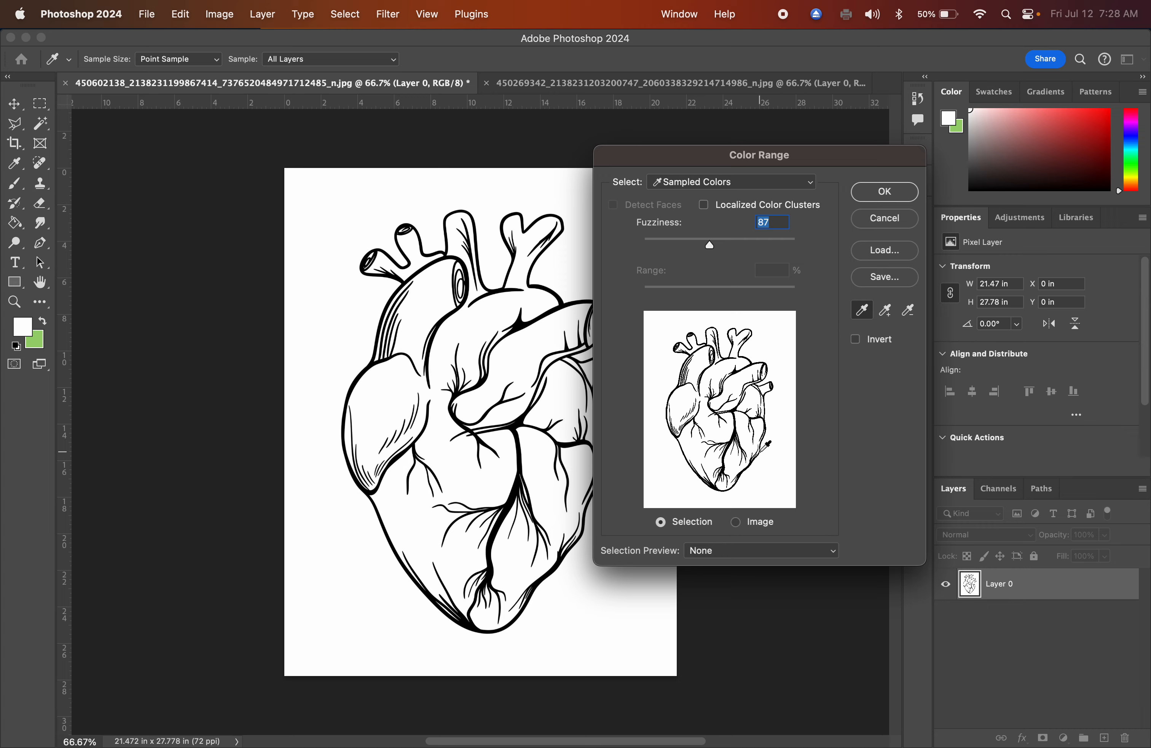
left_click(907, 194)
key("v")
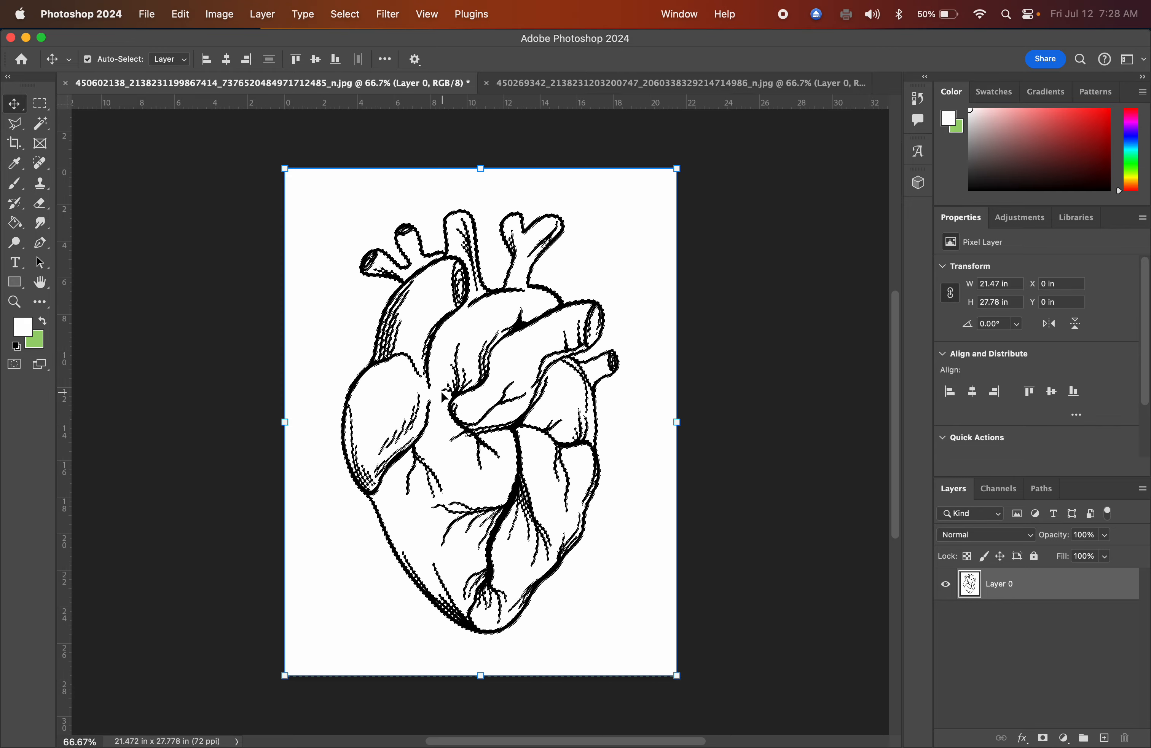
Step: Delete the selected white areas so only the black heart line art remains, and clear the selection
key("Delete")
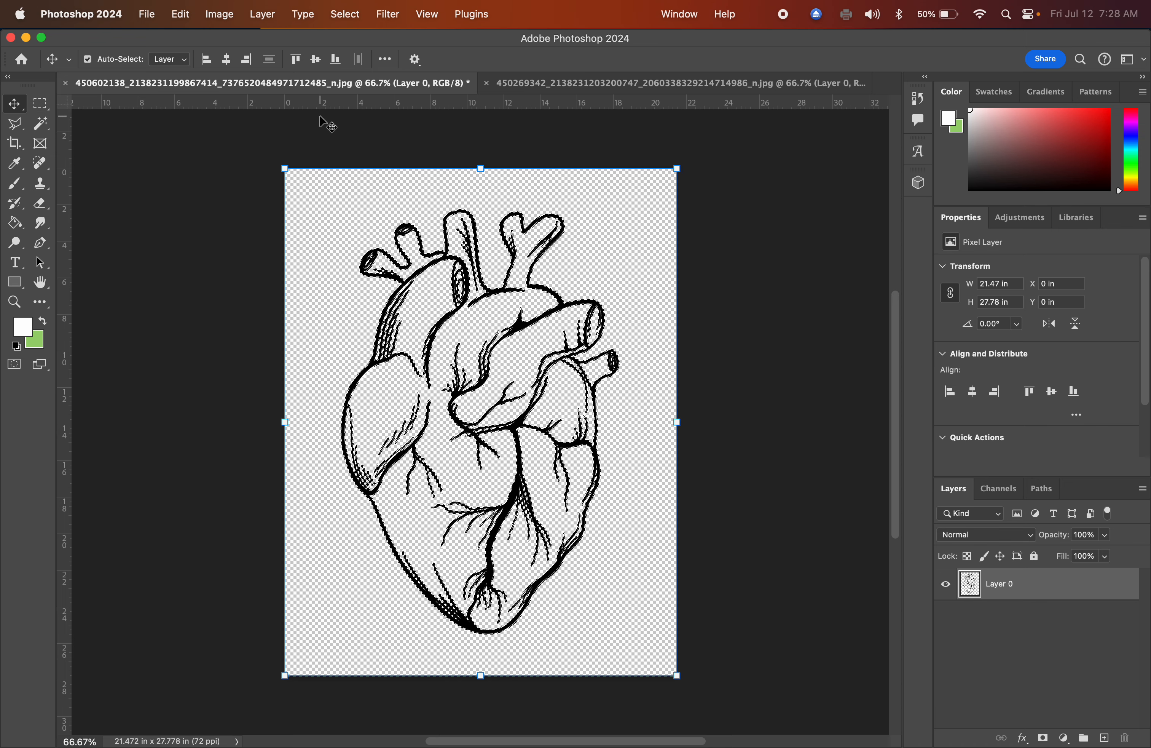
left_click(345, 15)
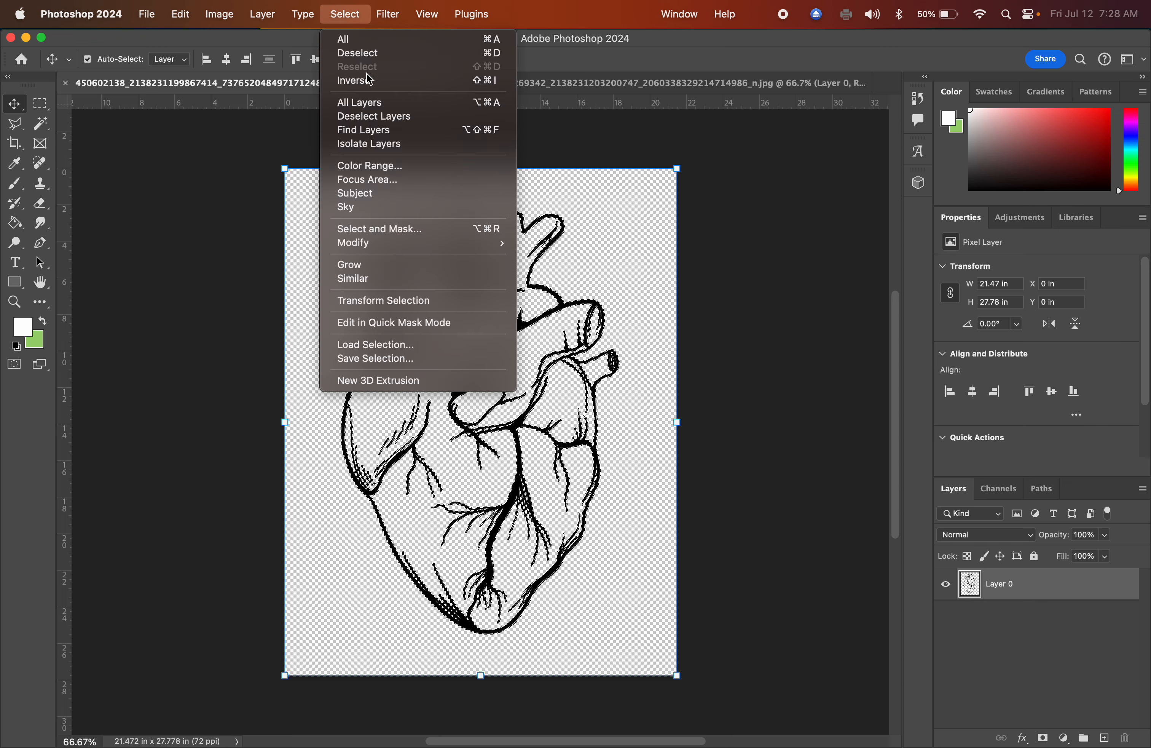
left_click(359, 53)
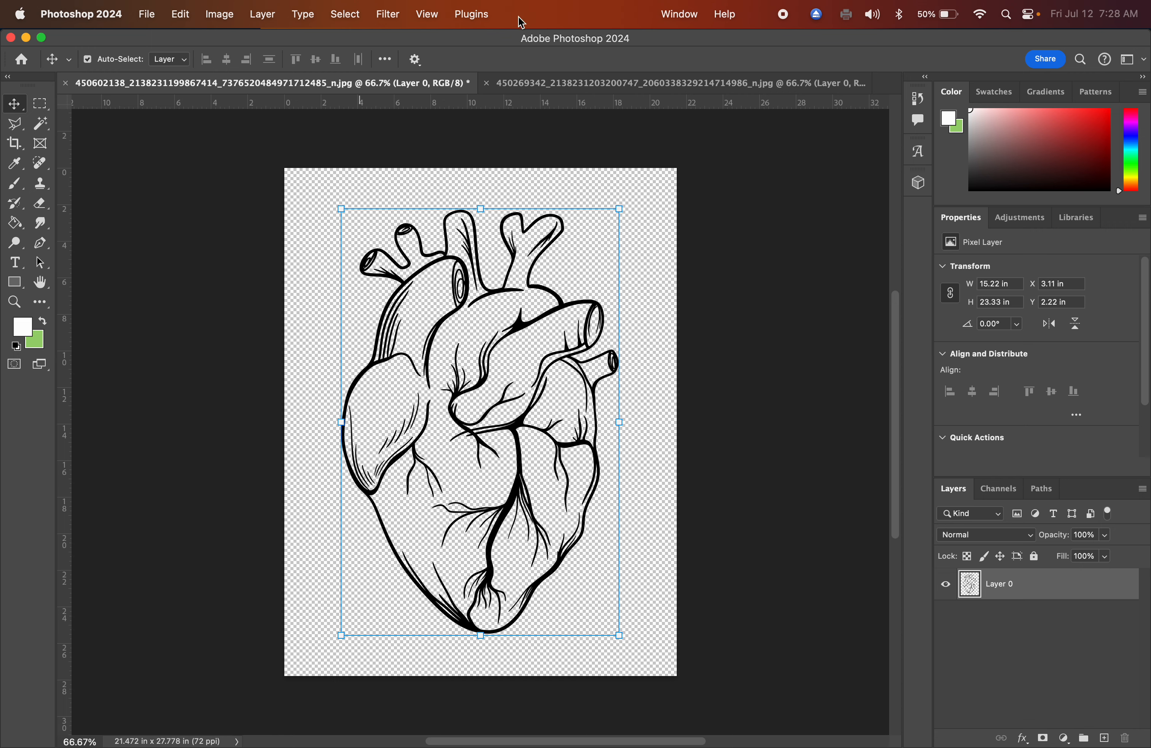
Step: Copy the pattern layer of the red spiderweb image
left_click(637, 82)
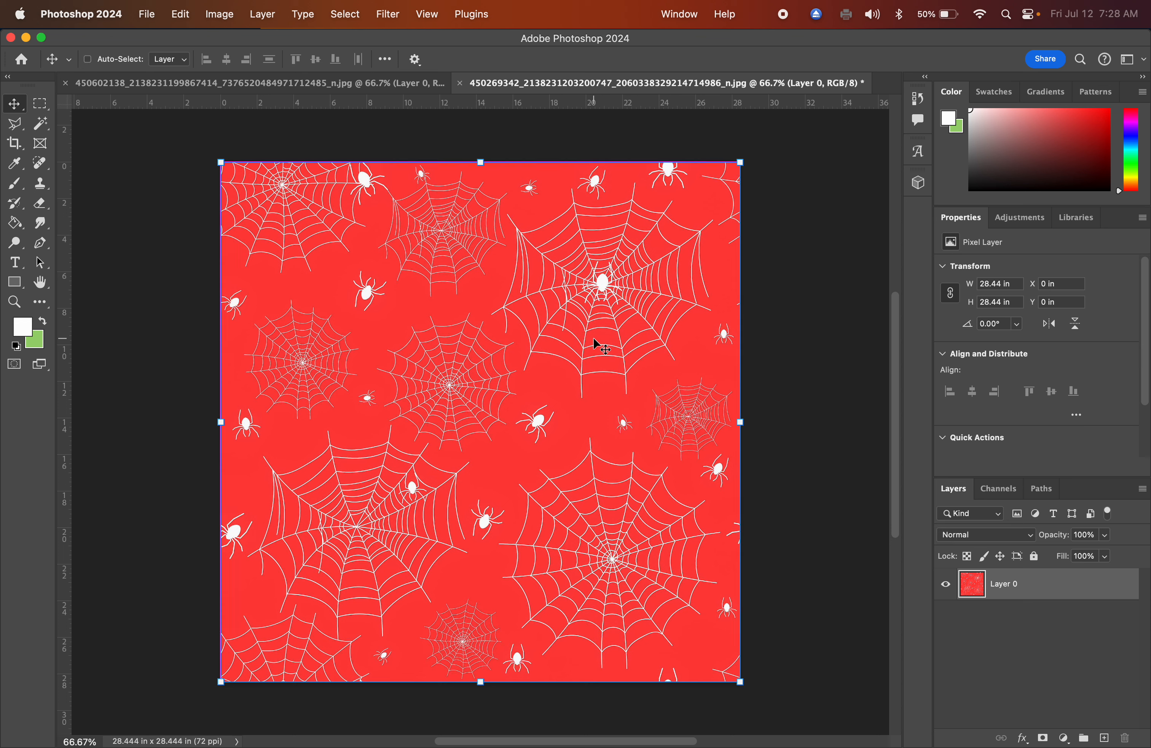
key("super+c")
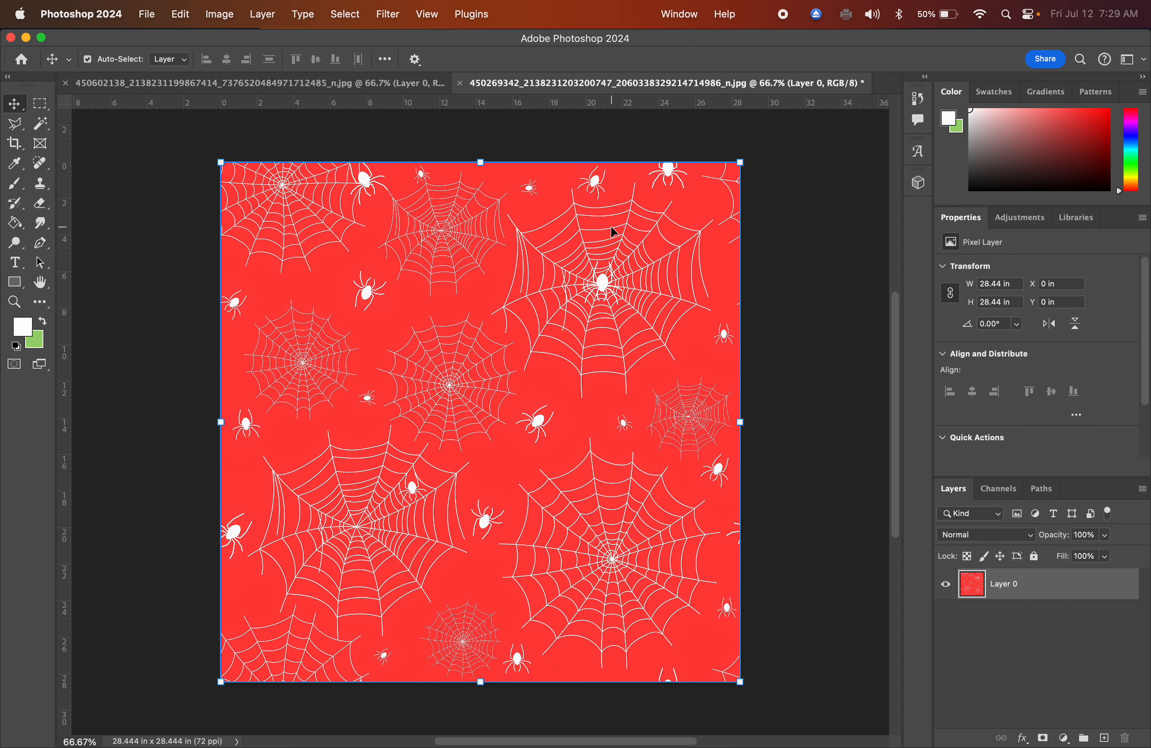
left_click(178, 14)
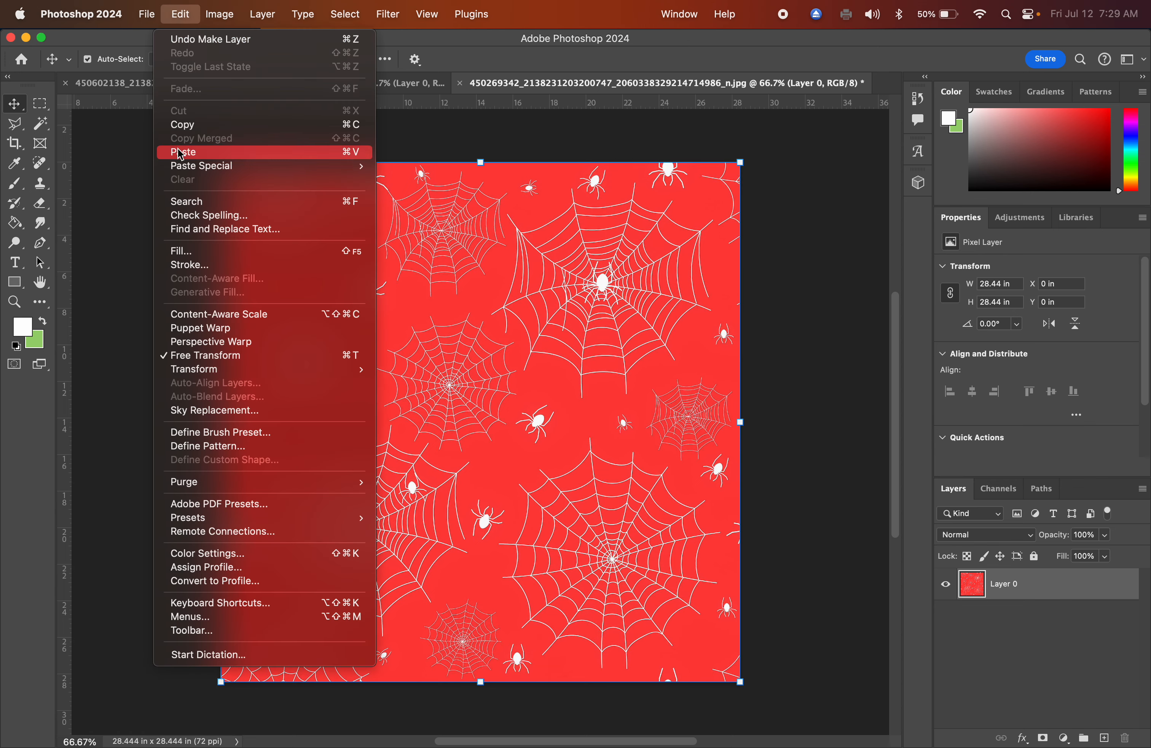
left_click(763, 256)
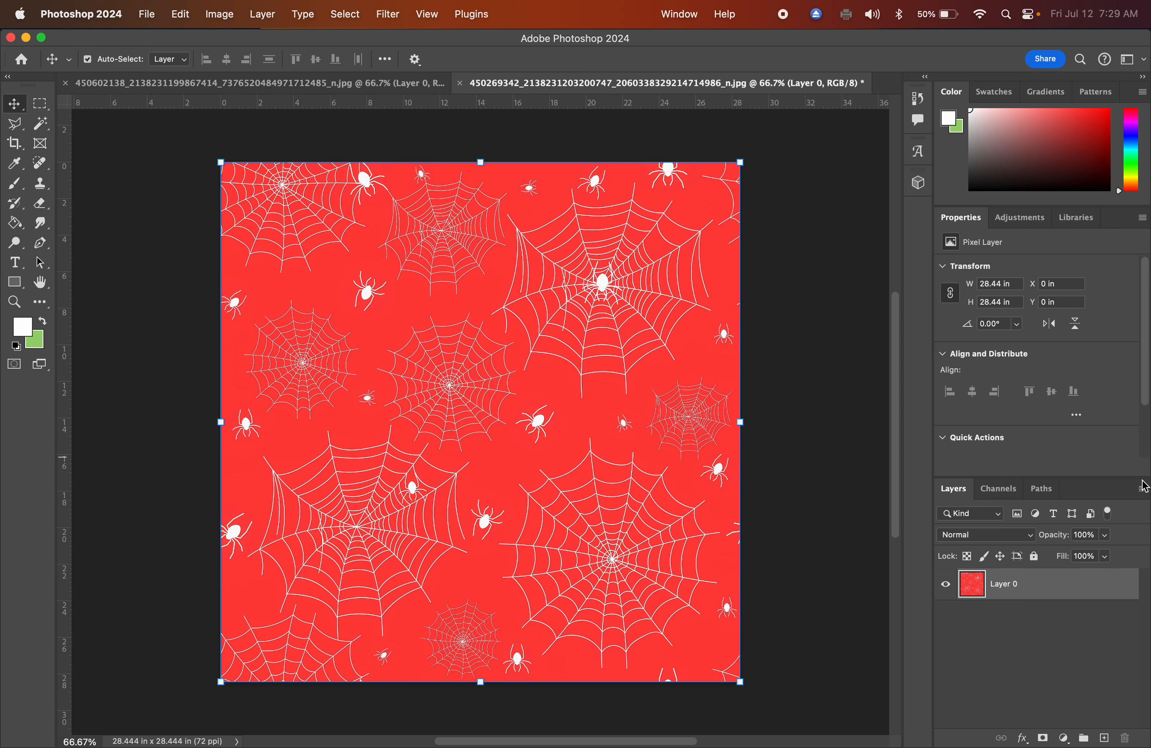
right_click(1057, 595)
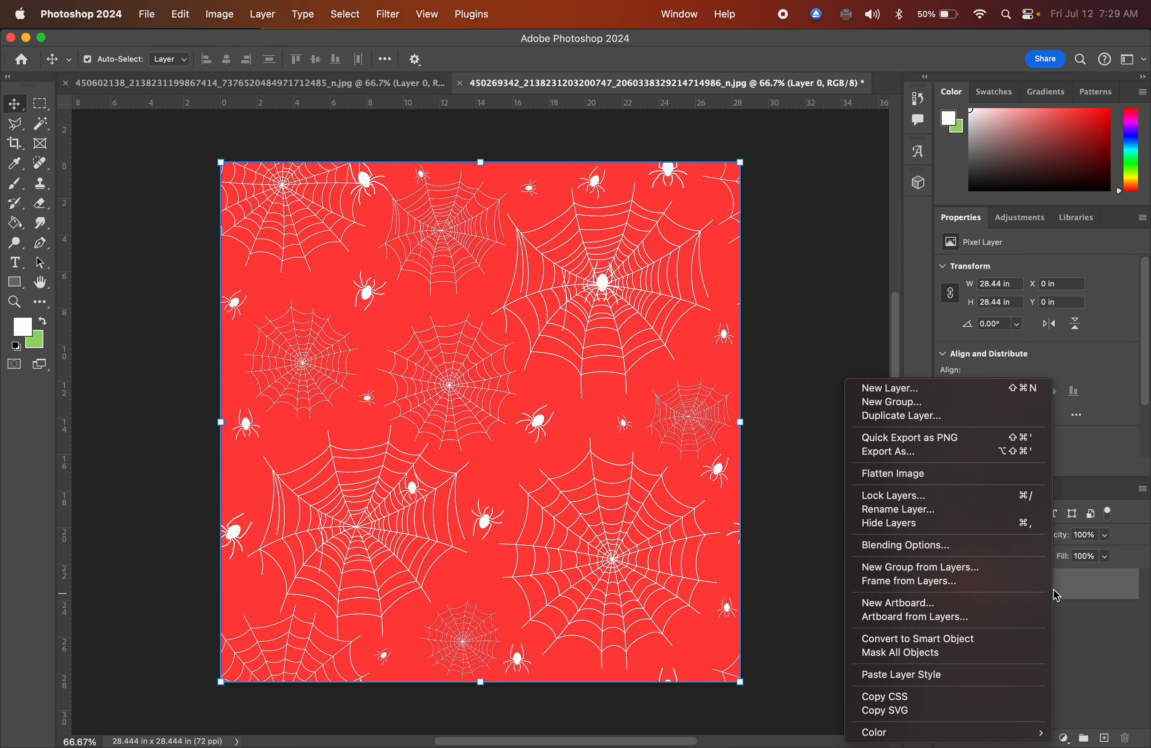
left_click(1116, 683)
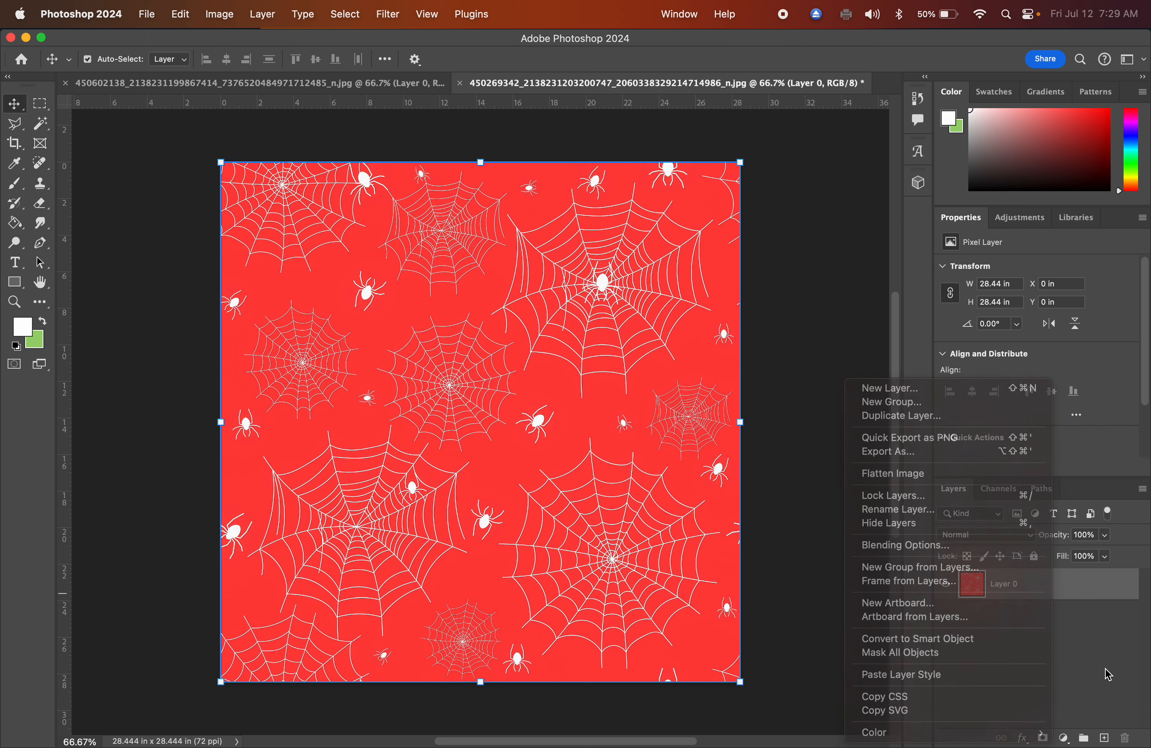
Step: Paste the copied spiderweb pattern into the heart image as a new layer above the line art
left_click(214, 85)
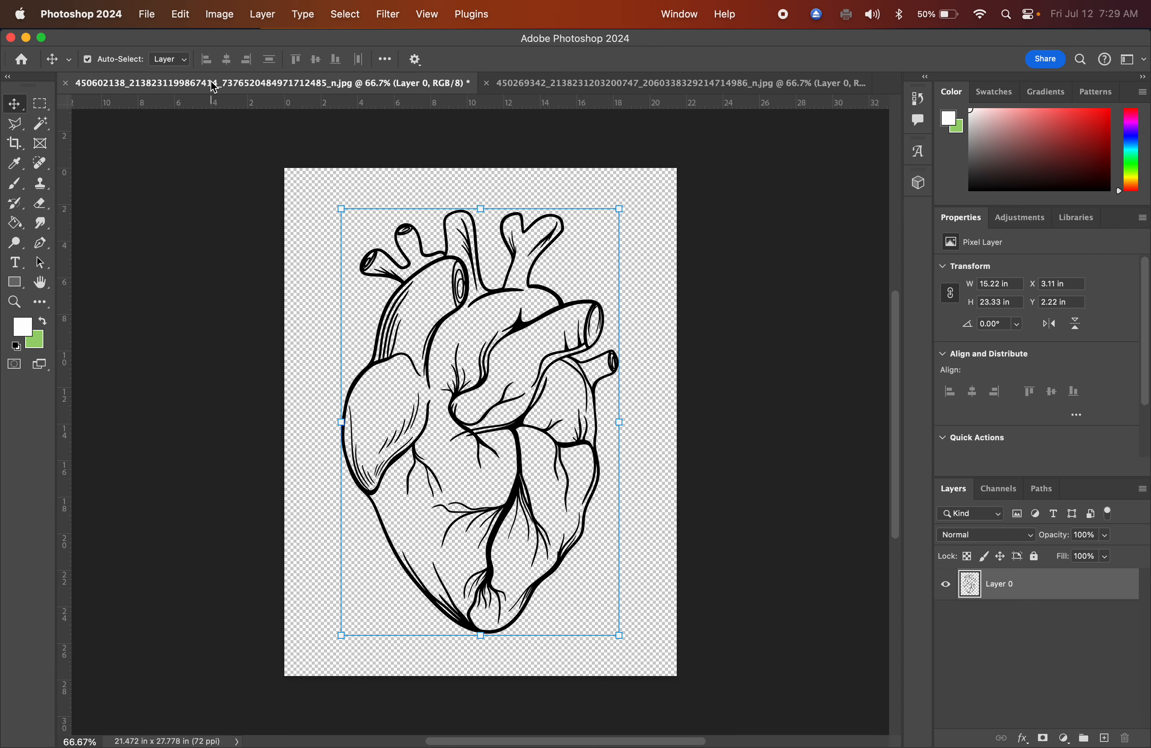
left_click(303, 224)
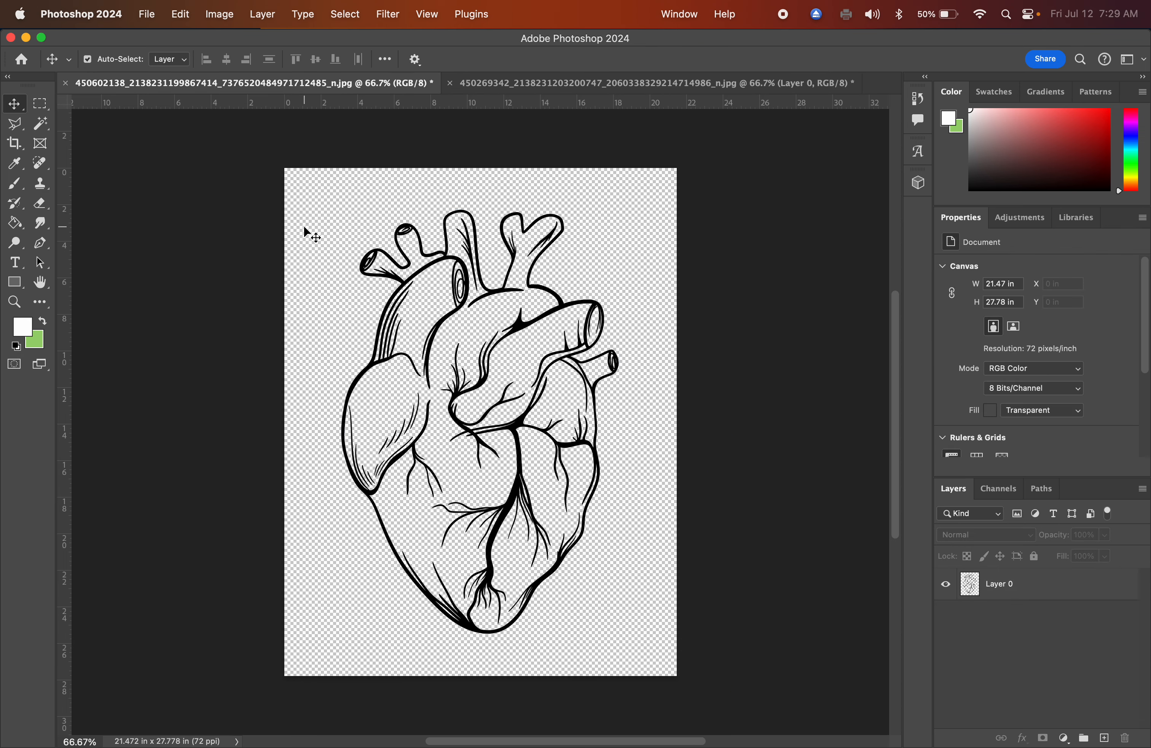
key("cmd+v")
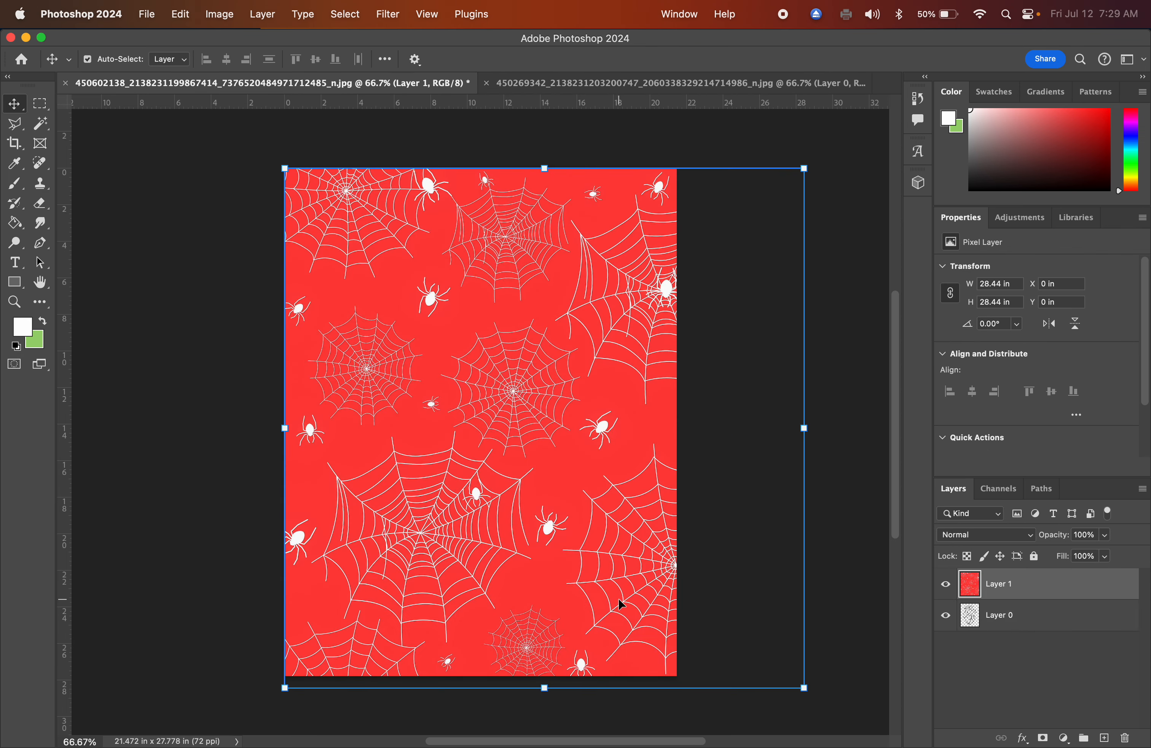
Step: Scale the pasted pattern to about 36.66% and place it in the canvas's upper-left corner at X 0, Y 0
left_click_drag(803, 687, 606, 632)
left_click_drag(555, 496, 553, 553)
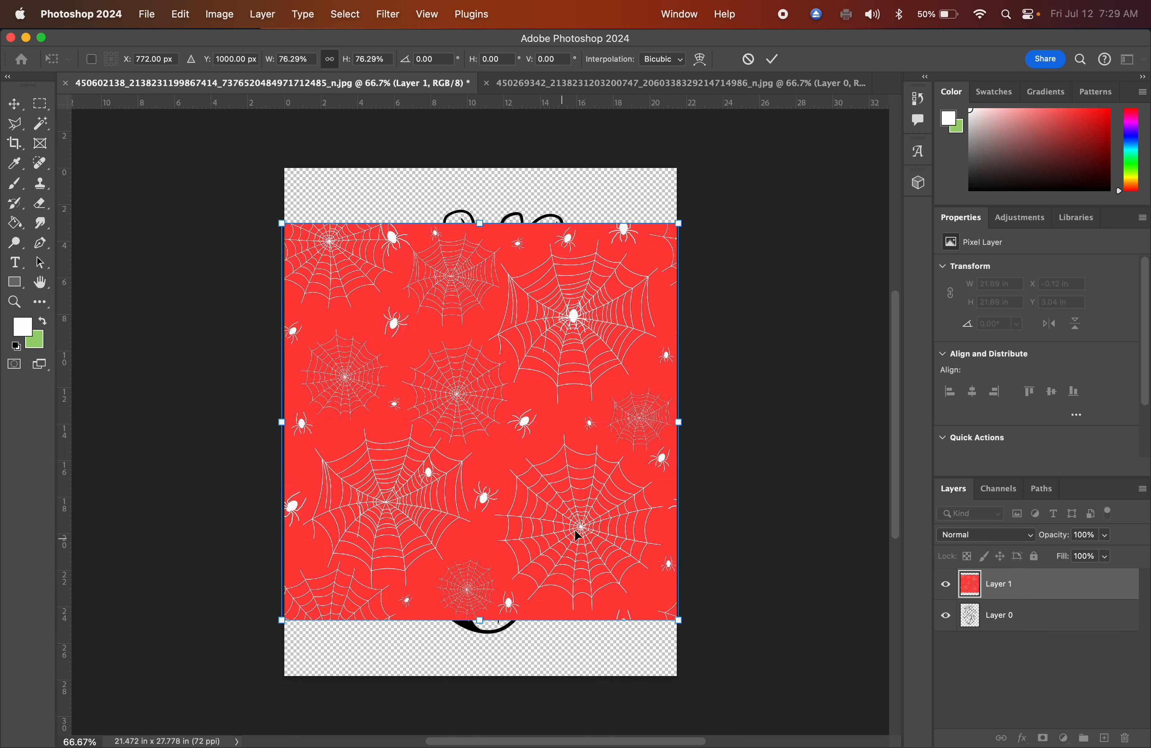
left_click_drag(678, 620, 472, 414)
left_click_drag(403, 379, 401, 320)
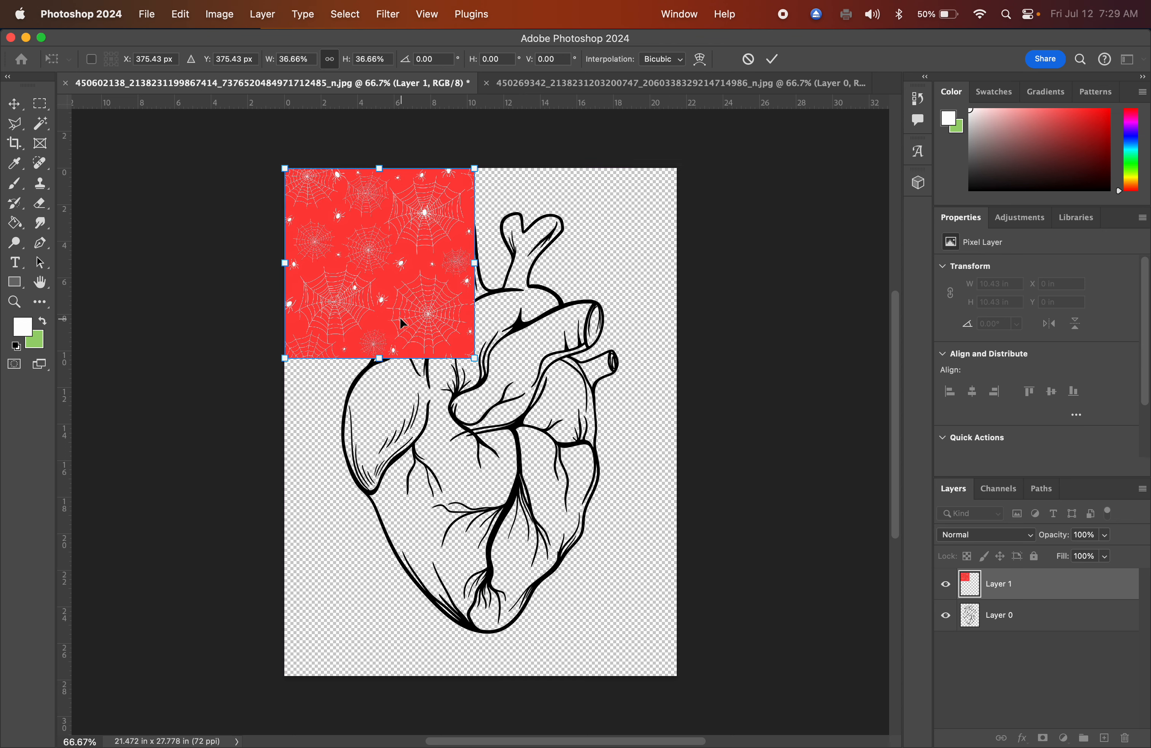
left_click(772, 58)
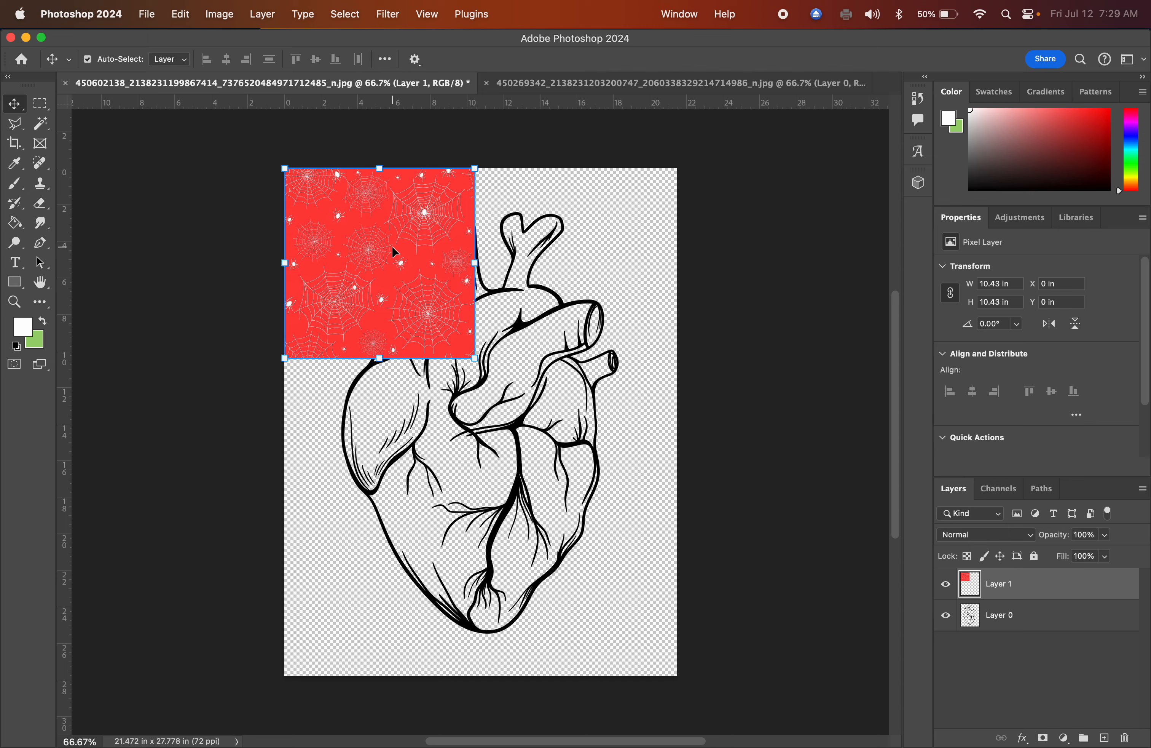
Step: Paste a copy of the scaled pattern tile and align it flush against the first tile's right edge at X 10.43 in, Y 0
key("super+v")
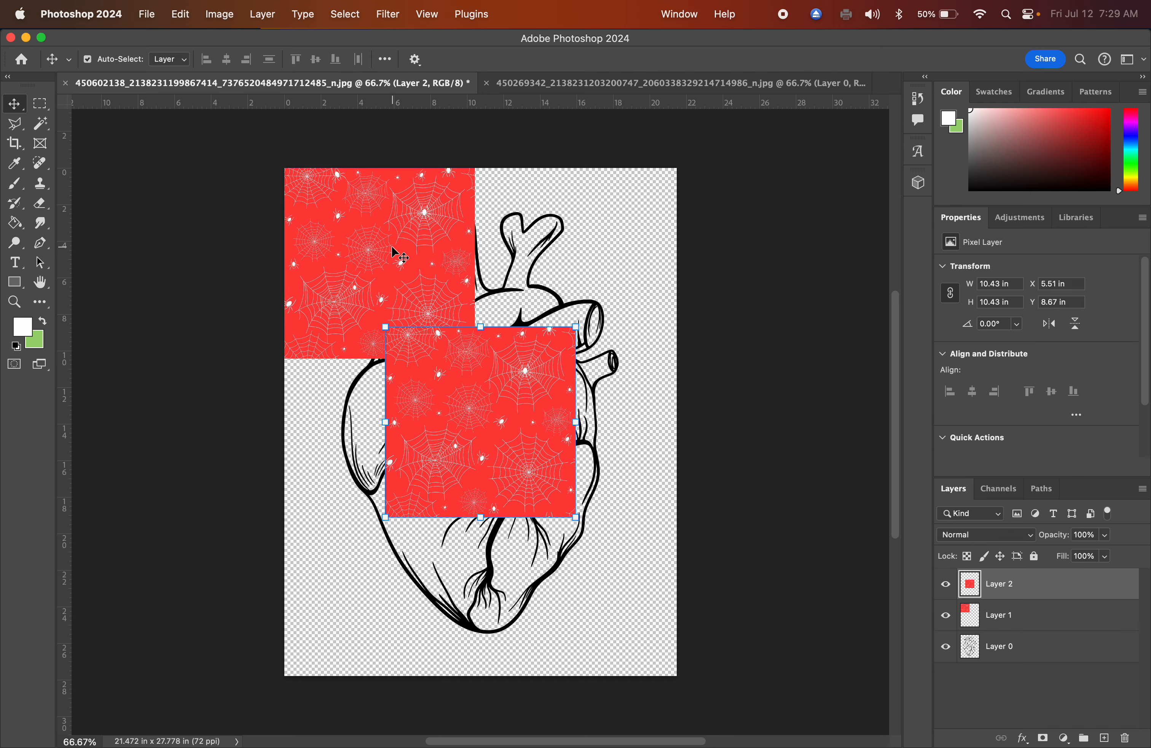
left_click_drag(458, 437, 545, 280)
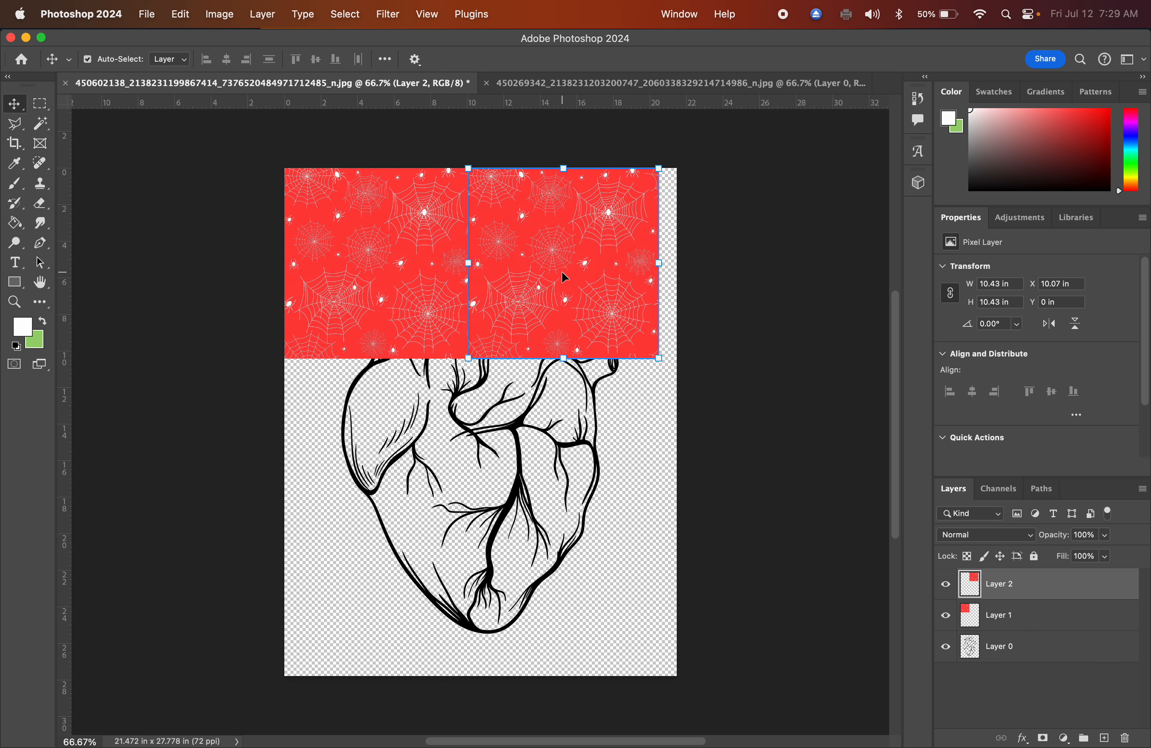
scroll(560, 271, "up", 5)
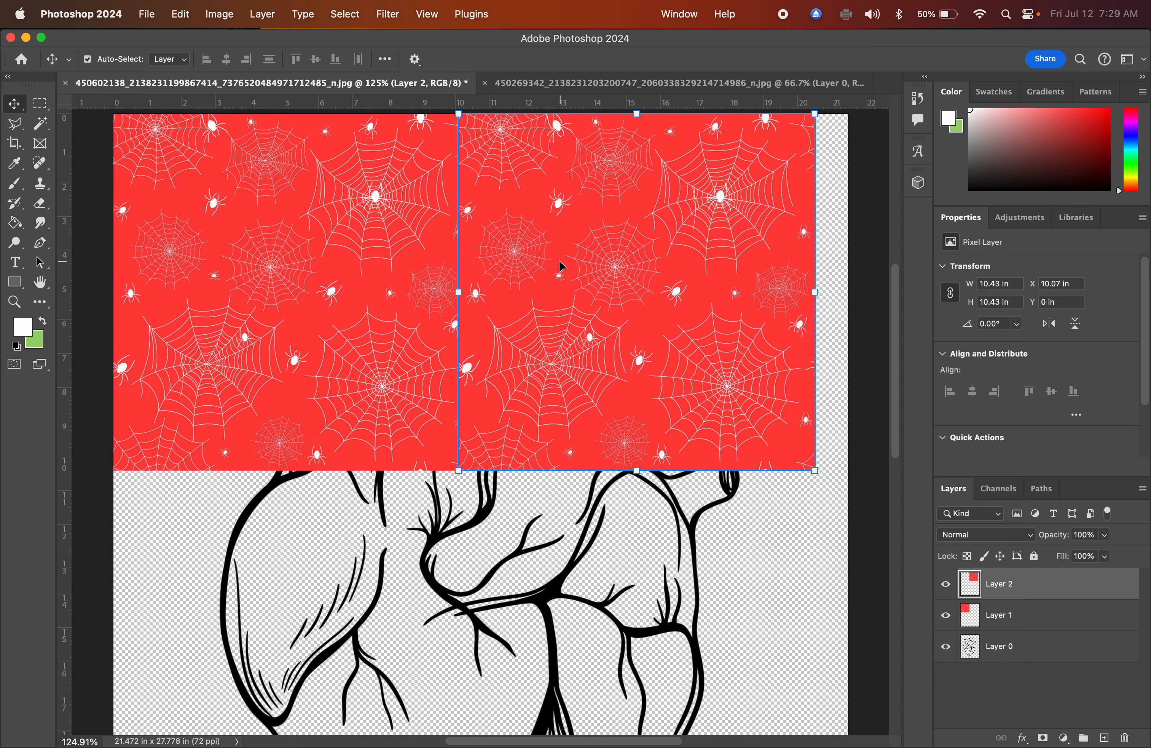
left_click_drag(559, 261, 574, 261)
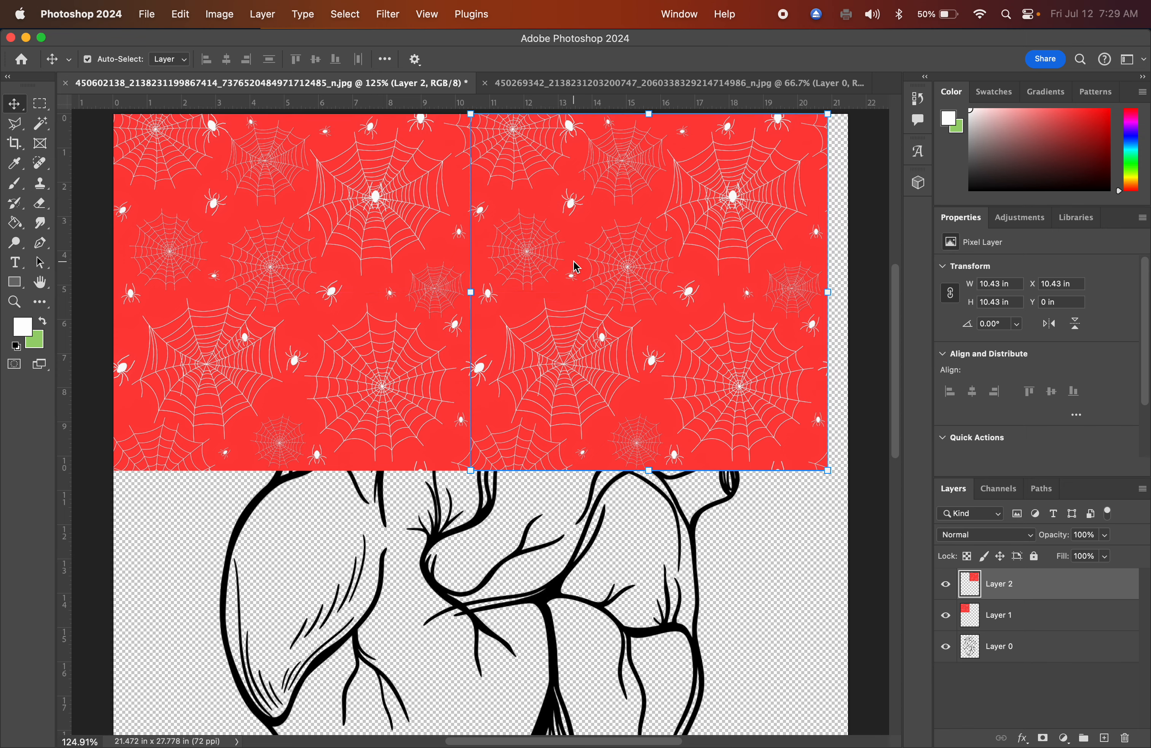
Step: Paste two more pattern tiles and align them side by side as a second row at Y 10.43 in
scroll(575, 267, "down", 3)
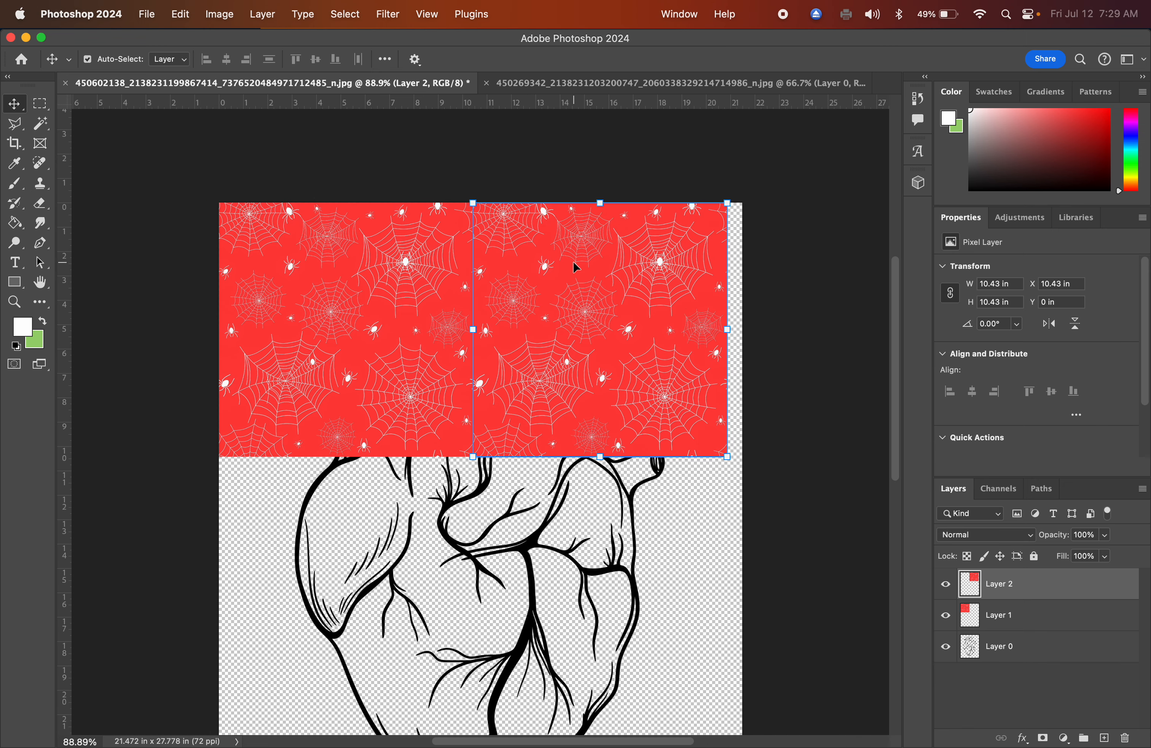
key("super")
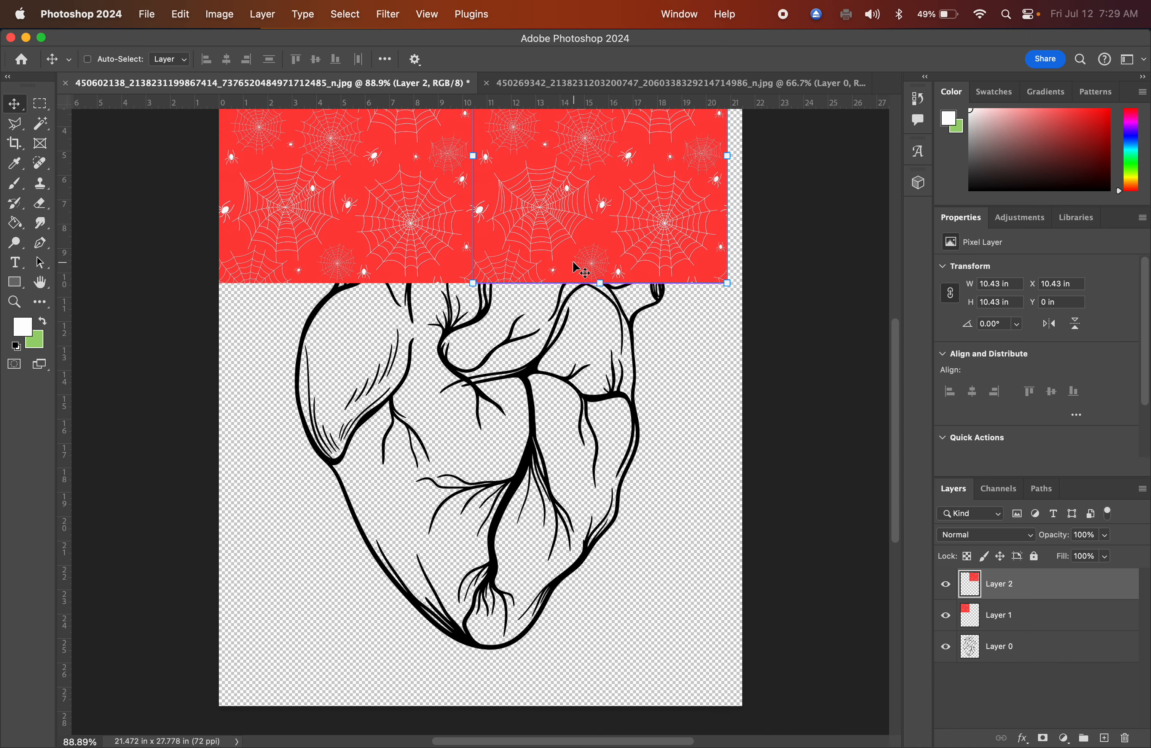
key("super+v")
left_click_drag(493, 322, 355, 319)
key("super+v")
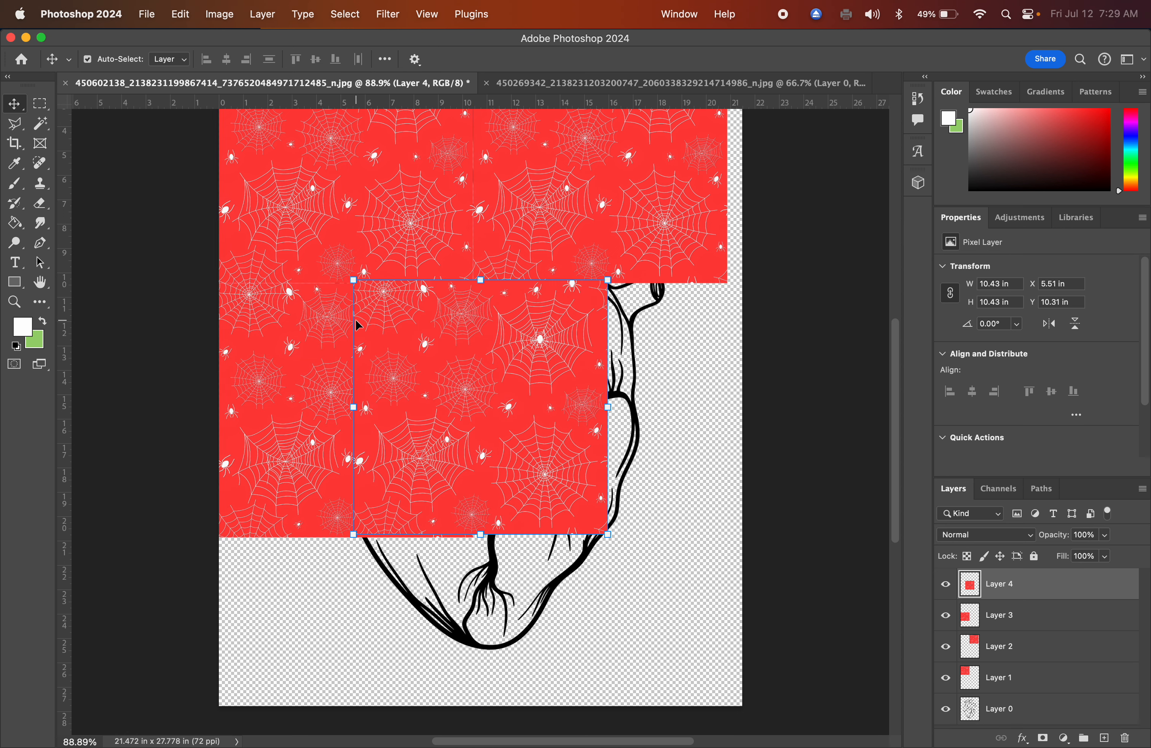
left_click_drag(422, 337, 543, 340)
Step: Paste another two tiles and align them as a third row at X 0 and X 10.43 in, Y 20.86 in
key("super+v")
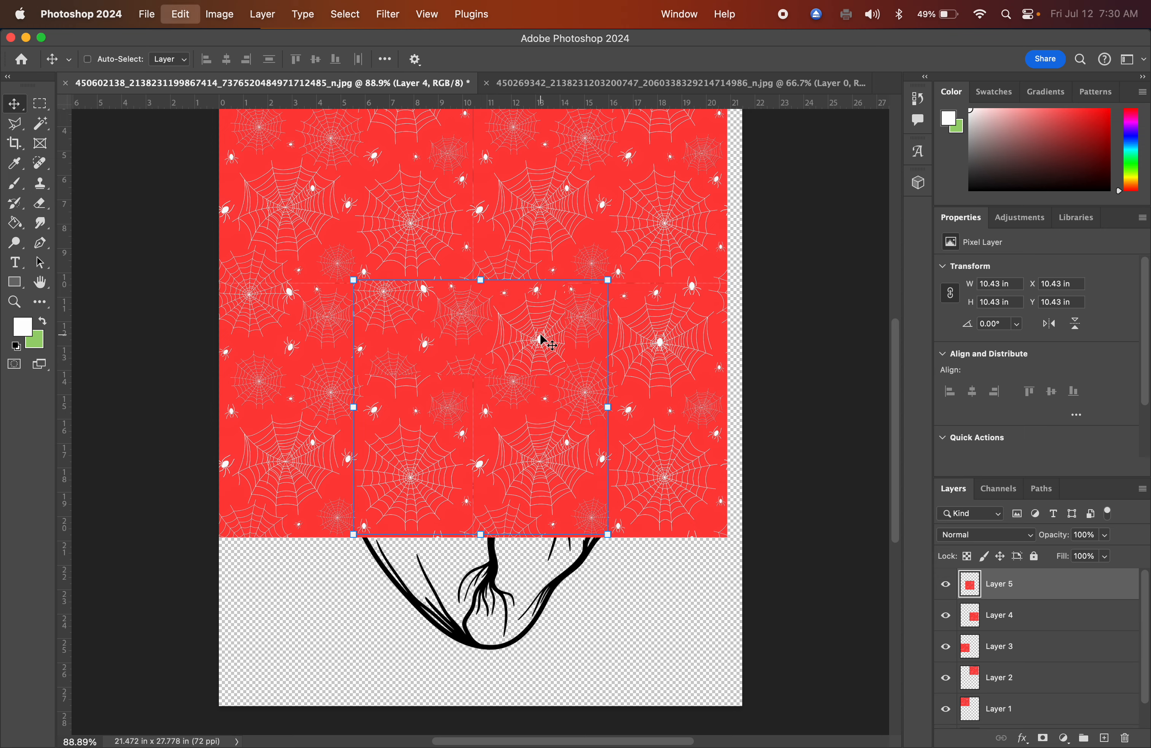
scroll(540, 333, "down", 5)
left_click_drag(516, 206, 387, 468)
key("super+v")
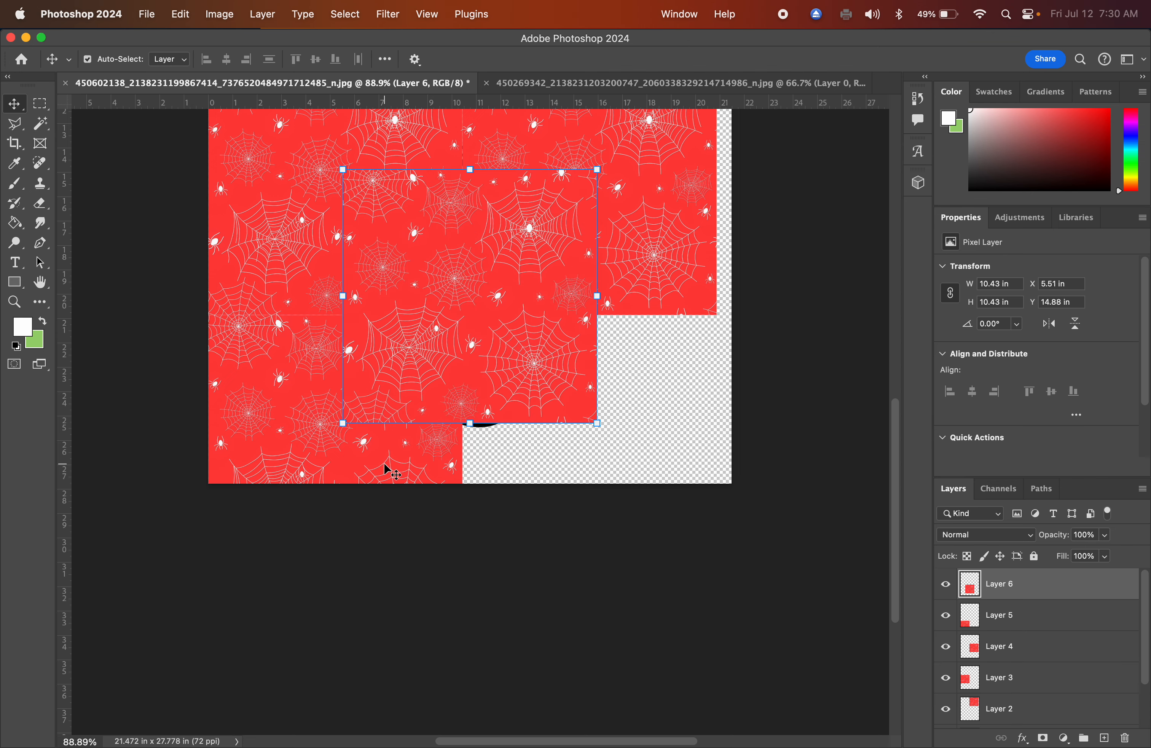
left_click_drag(429, 311, 544, 441)
left_click(843, 344)
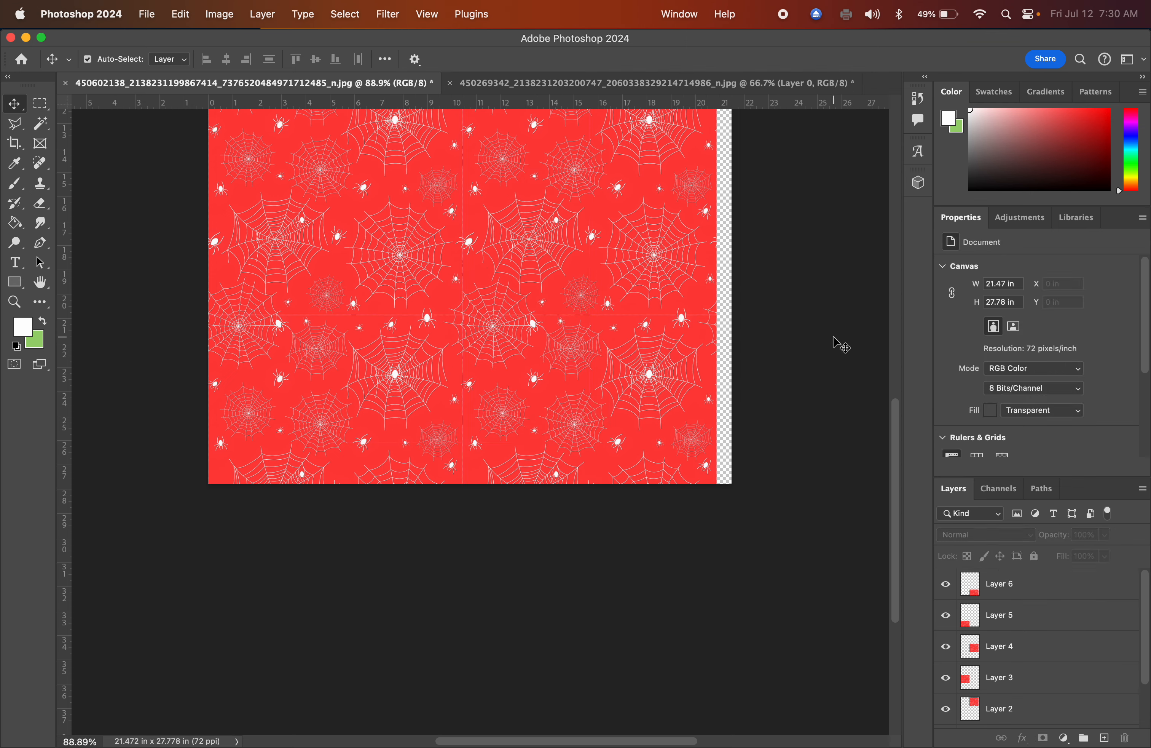
Step: Examine the seams between the pattern tiles in the lower rows, checking the alignment of the two bottom tiles
left_click(496, 358)
scroll(496, 355, "up", 6)
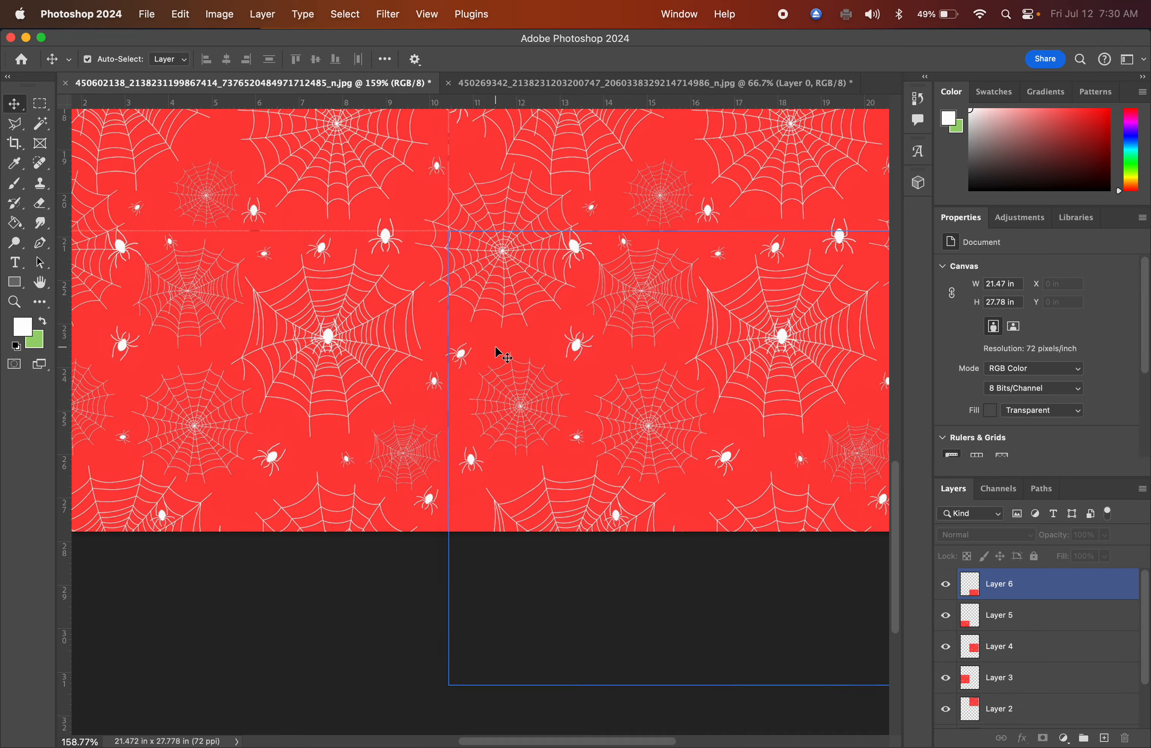
scroll(495, 346, "up", 4)
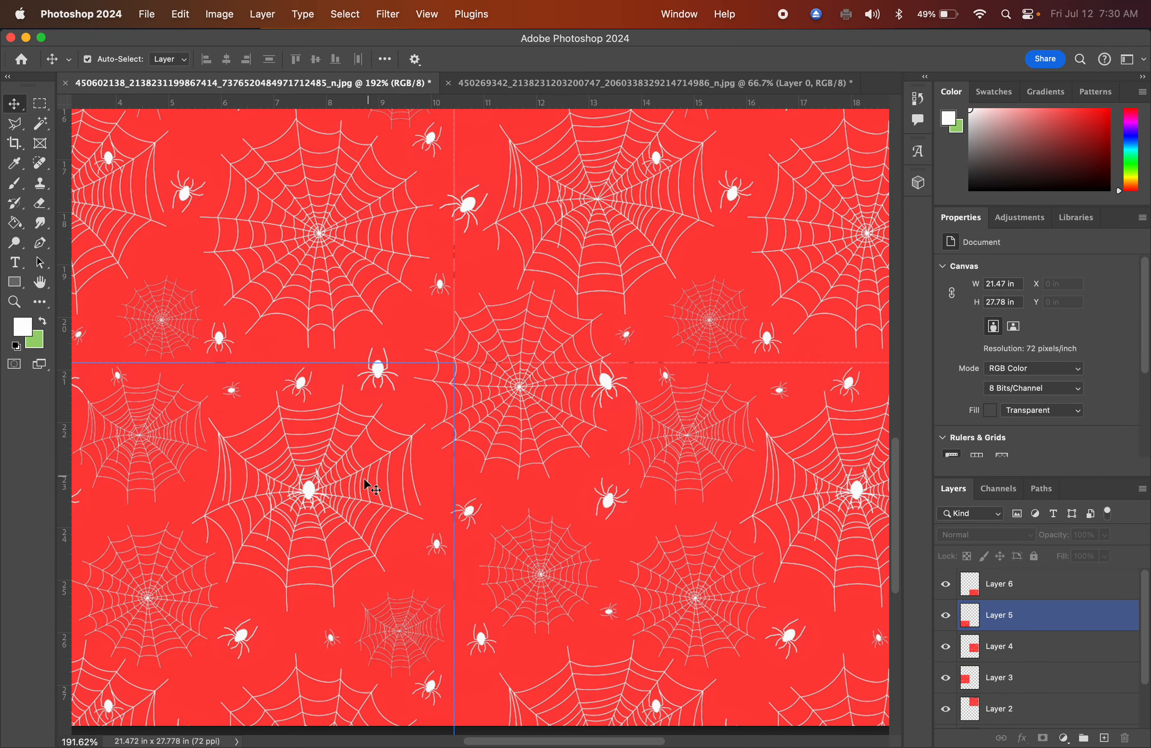
left_click(352, 481)
left_click_drag(352, 482, 352, 482)
left_click(593, 507)
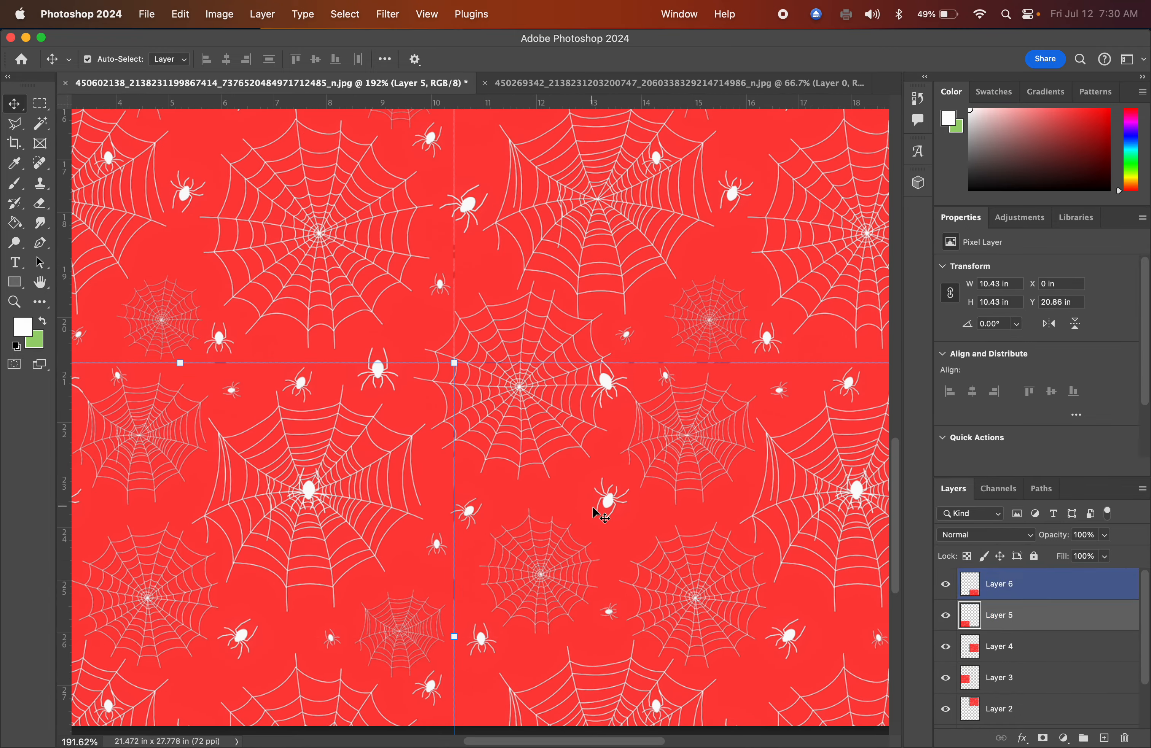
scroll(593, 506, "down", 7)
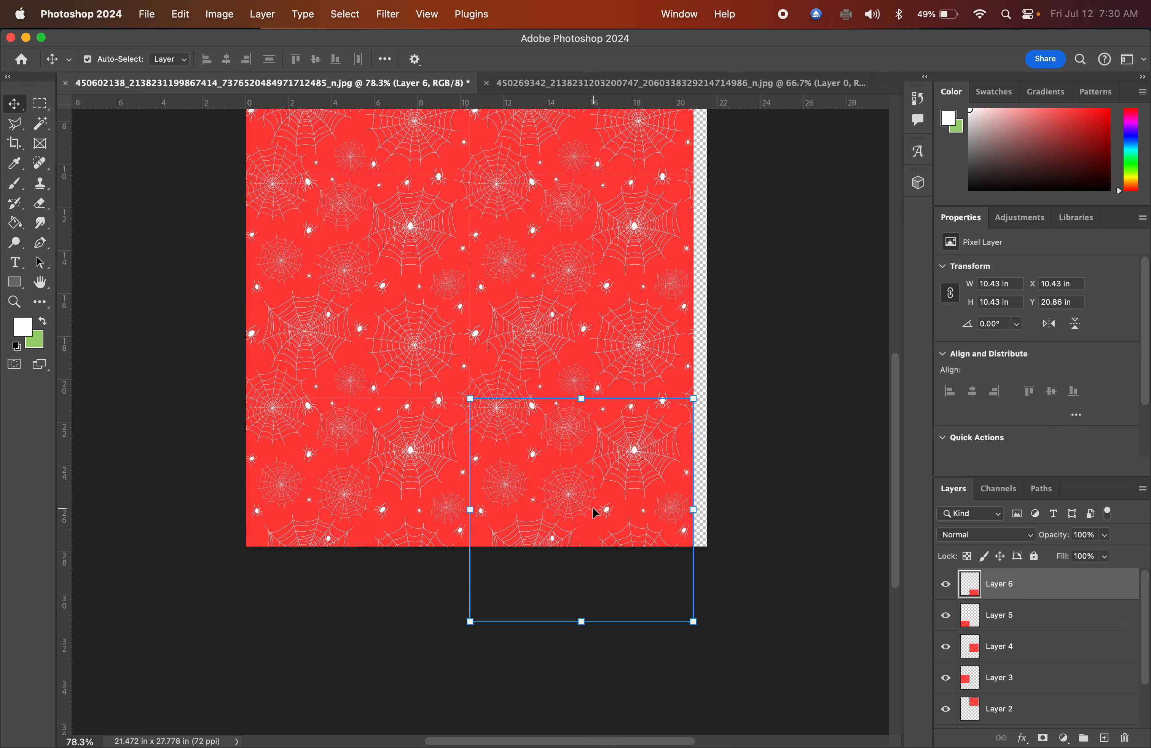
Step: Reposition the second tile of the top row so it sits flush against the first tile's right edge at Y 0
scroll(593, 506, "down", 2)
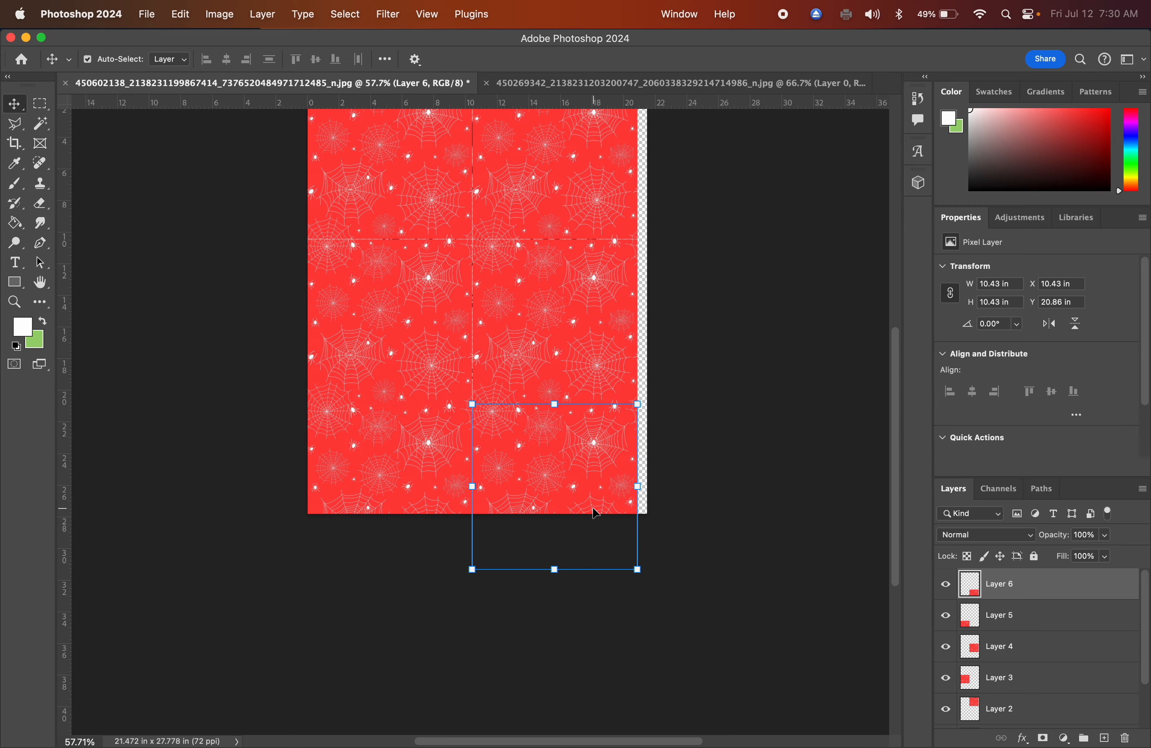
scroll(593, 506, "up", 10)
left_click(622, 456)
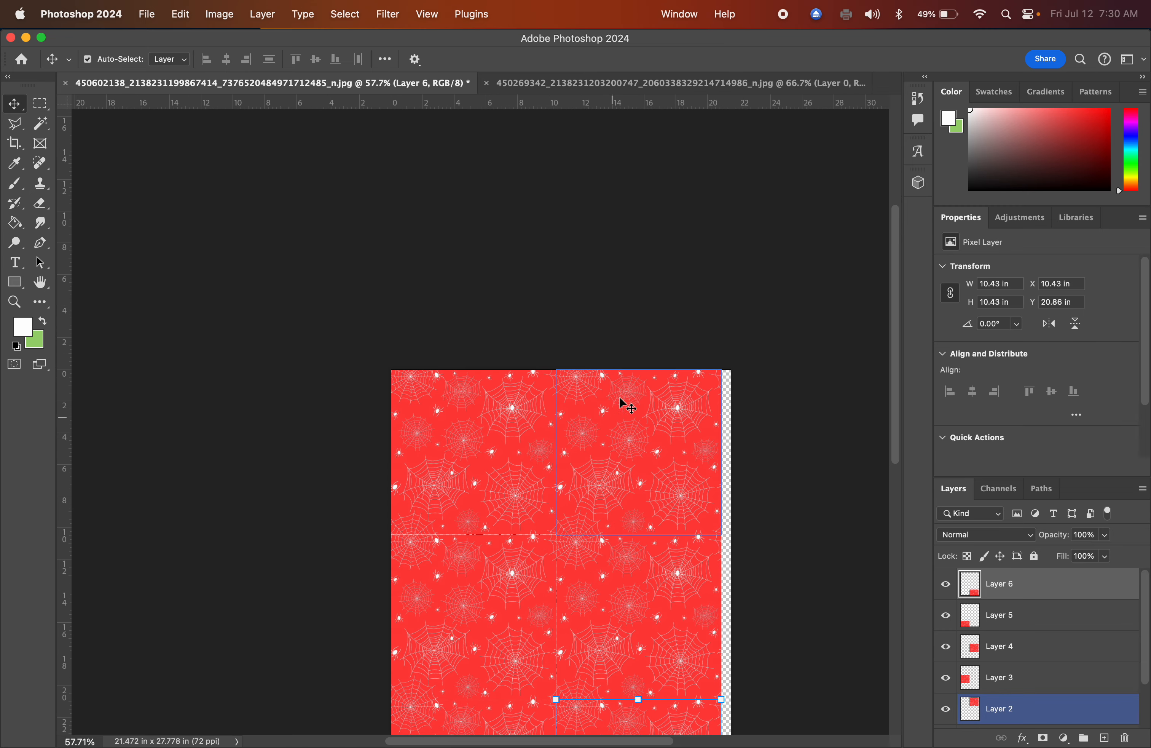
left_click_drag(621, 456, 633, 478)
left_click(632, 647)
scroll(634, 478, "up", 5)
scroll(634, 479, "up", 4)
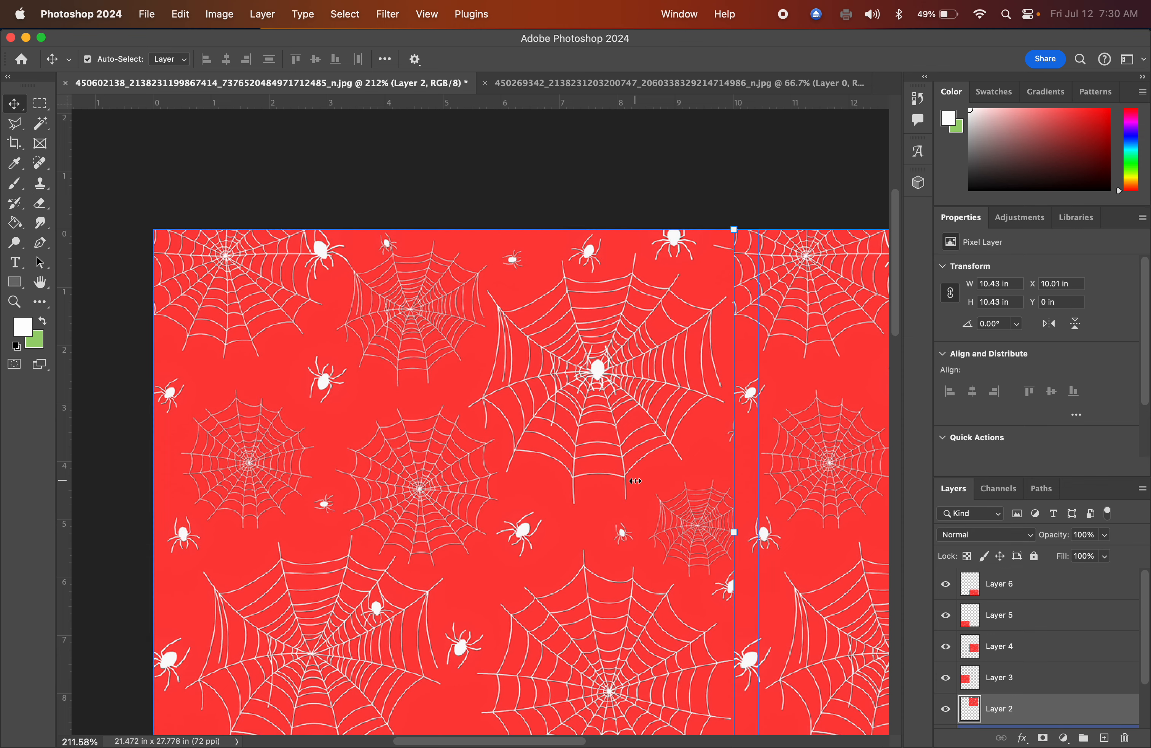
scroll(634, 478, "down", 3)
scroll(634, 478, "right", 5)
left_click_drag(638, 481, 664, 485)
scroll(536, 619, "down", 3)
Step: Examine the seams around the middle-row and bottom-row pattern tiles, and clear the layer selection
left_click(535, 619)
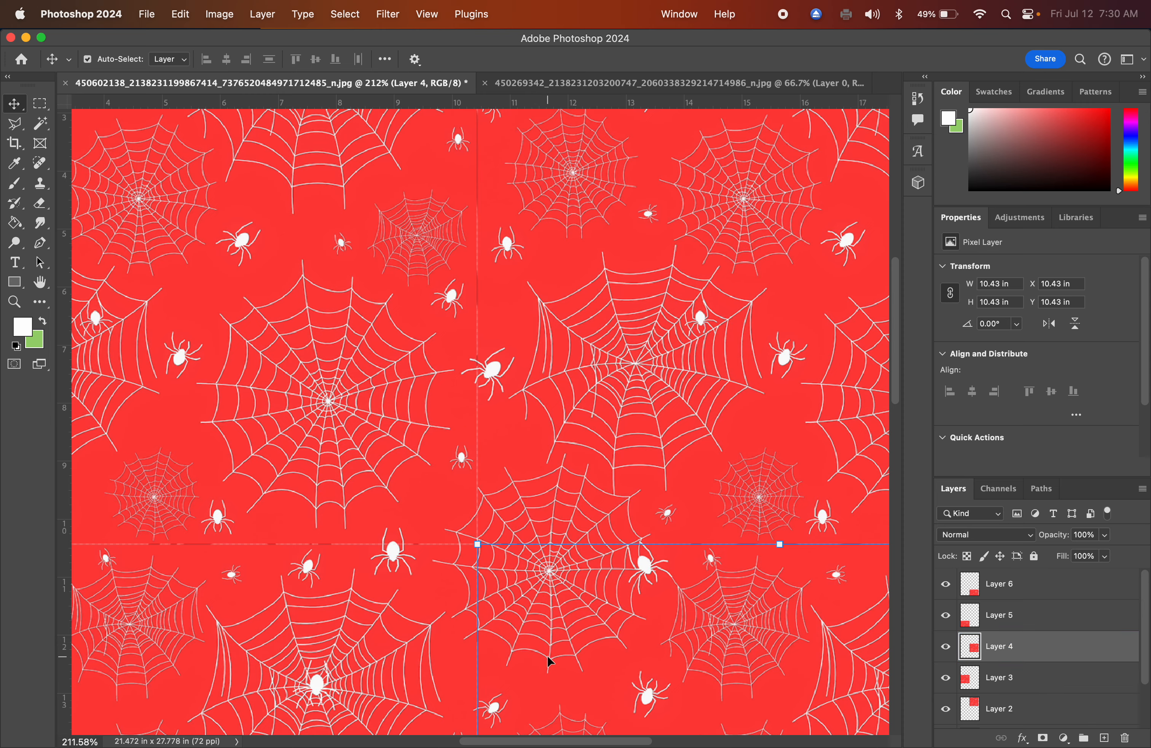
scroll(549, 658, "down", 5)
scroll(549, 660, "down", 2)
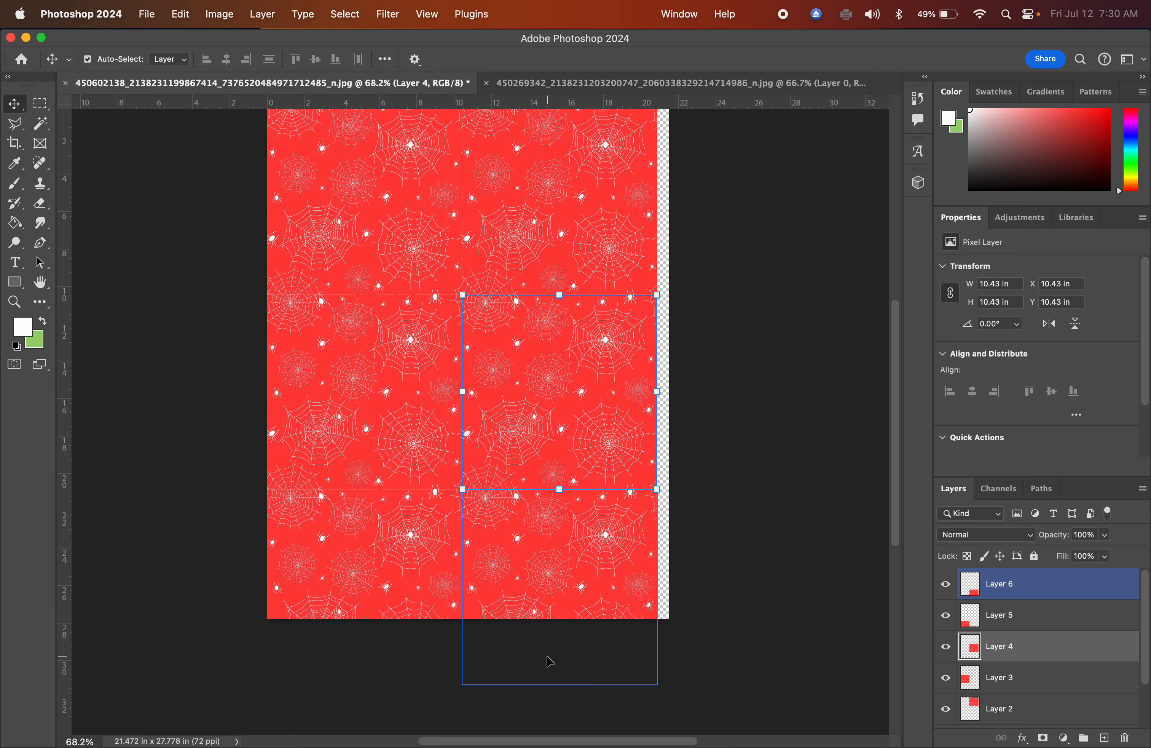
scroll(549, 660, "up", 5)
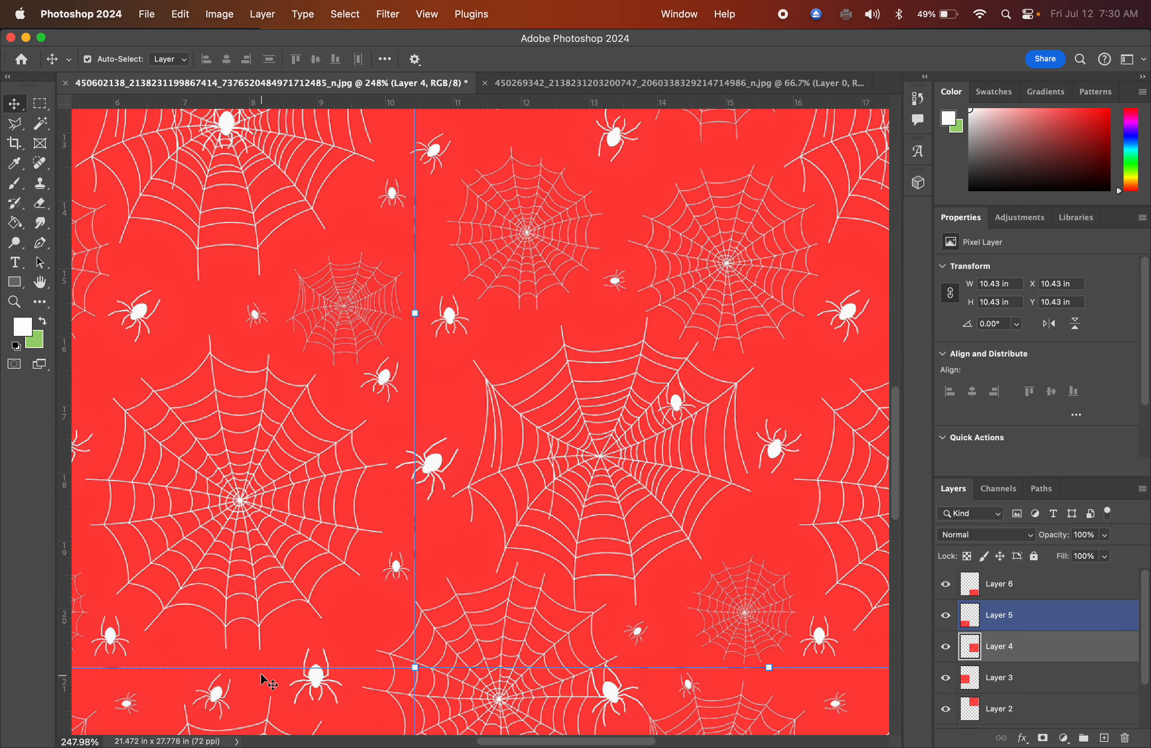
scroll(390, 689, "down", 4)
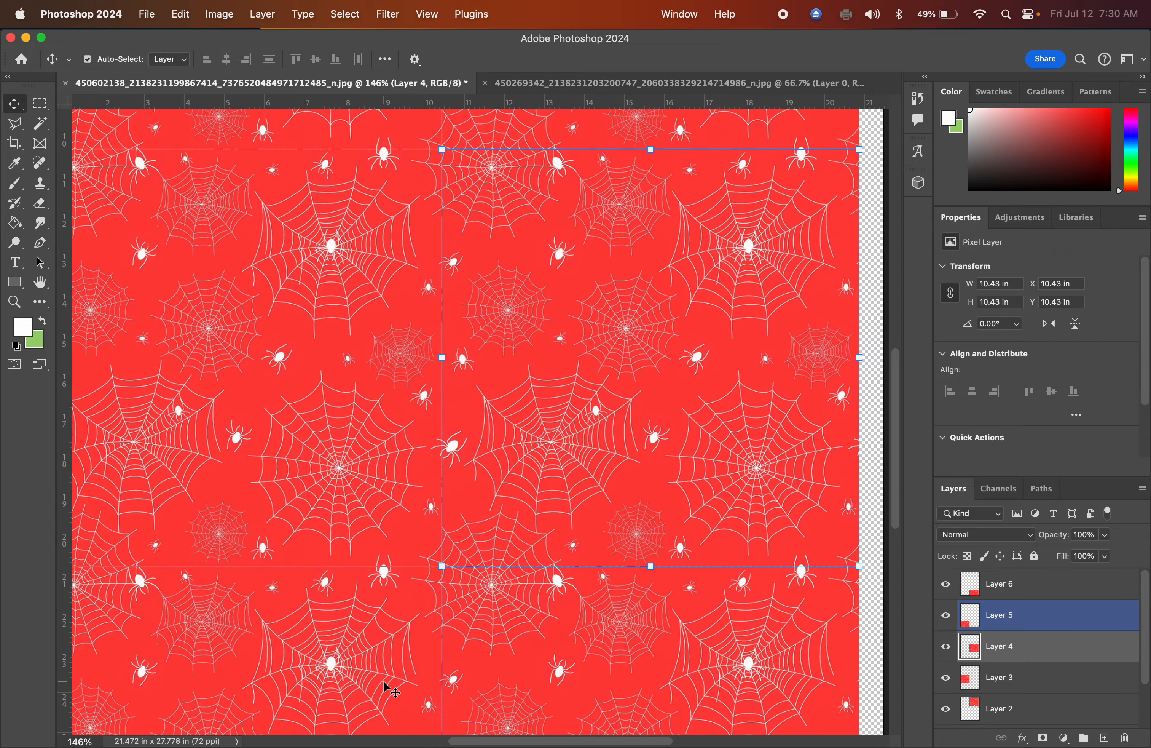
scroll(390, 688, "down", 2)
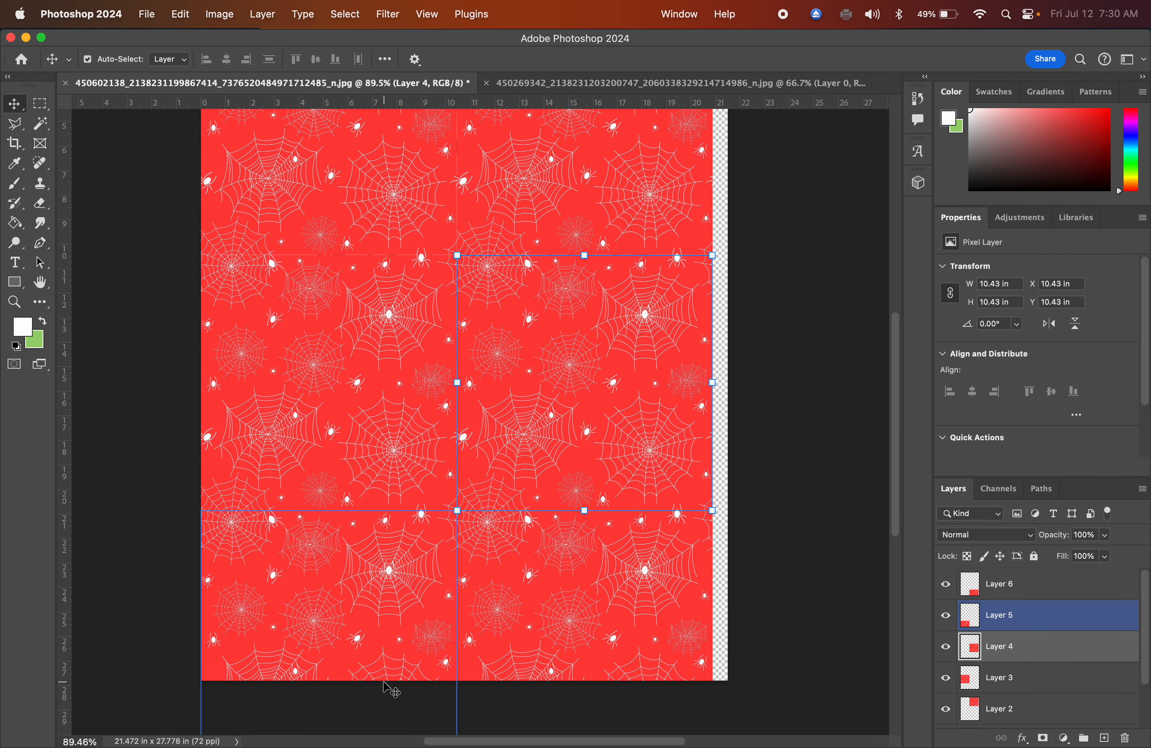
left_click(786, 648)
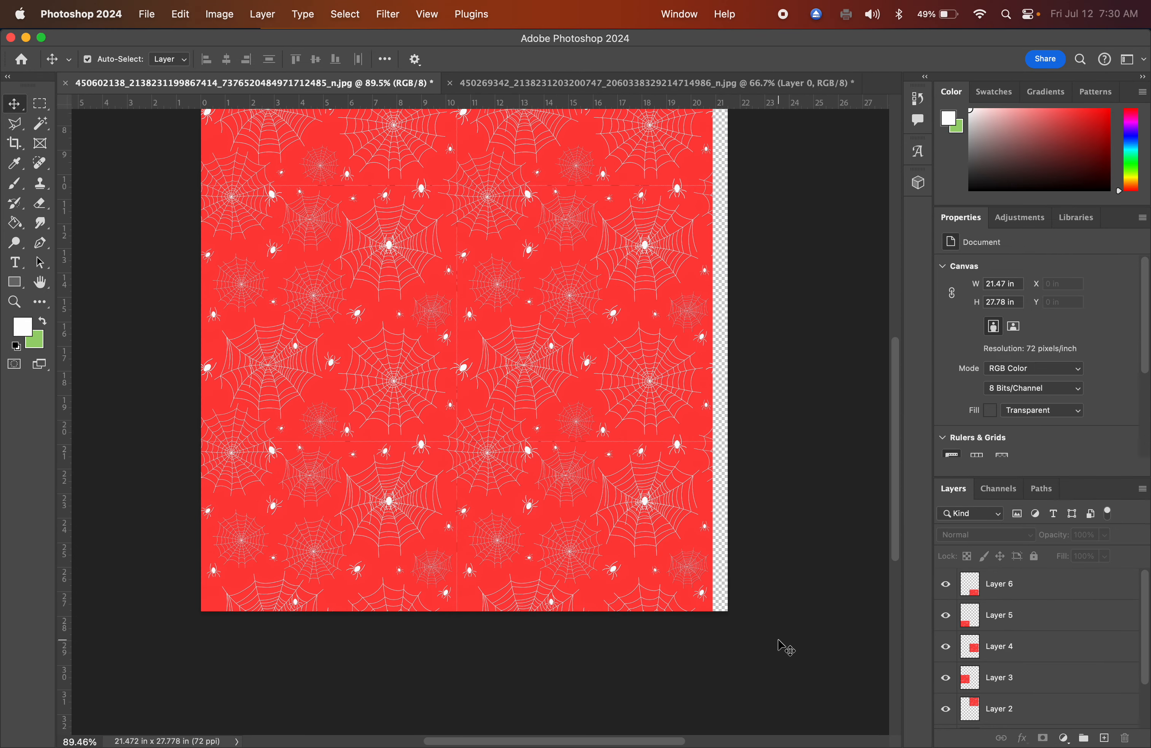
Step: Hide the heart line art layer, Layer 0, leaving the pattern tile layers visible
left_click(1028, 600)
scroll(1028, 603, "down", 2)
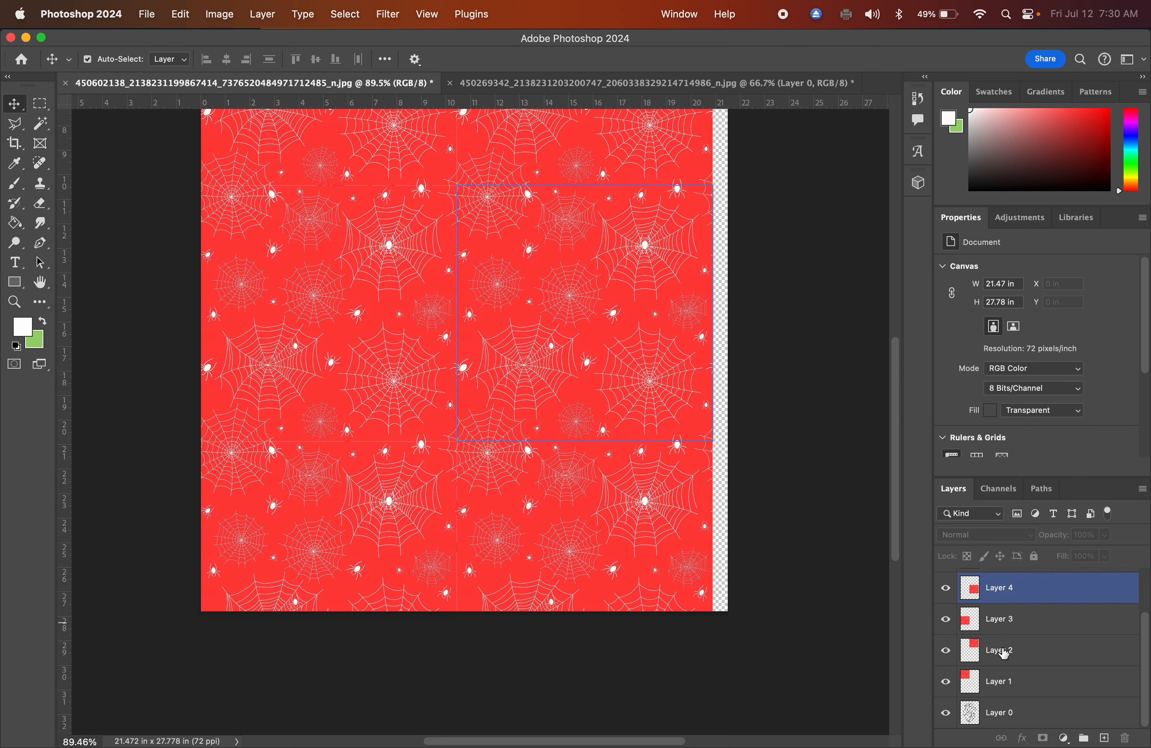
left_click(952, 718)
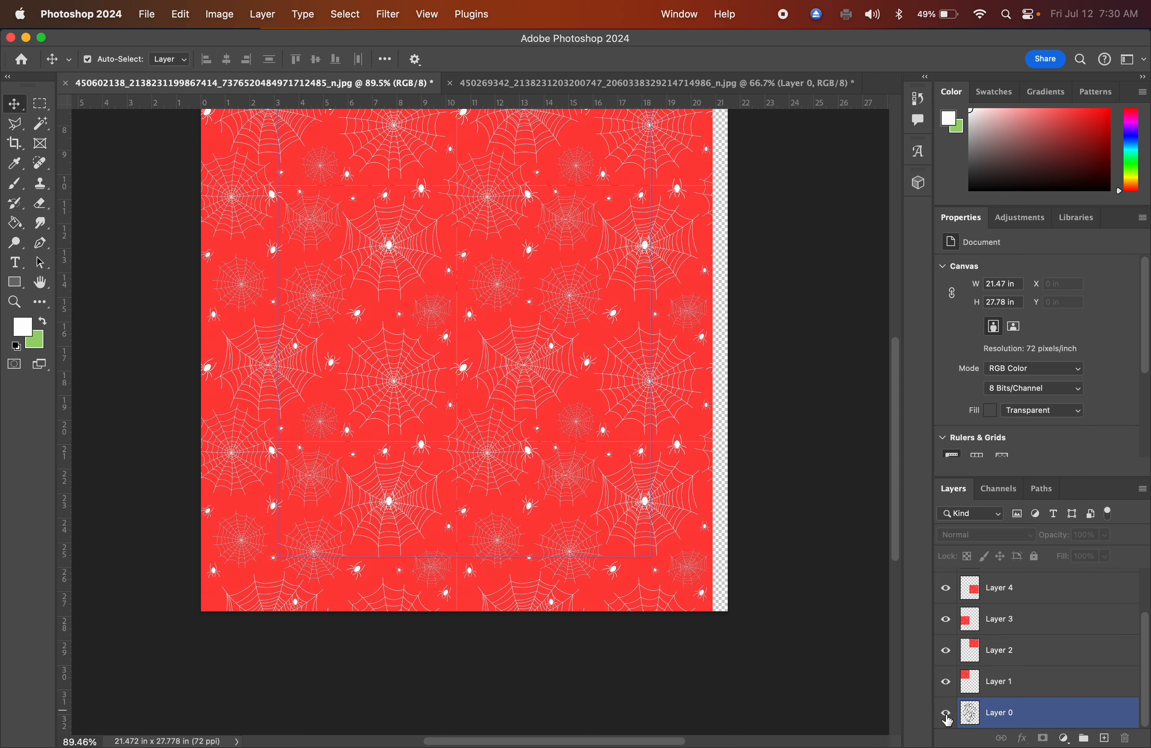
scroll(1022, 642, "up", 2)
scroll(1021, 642, "down", 2)
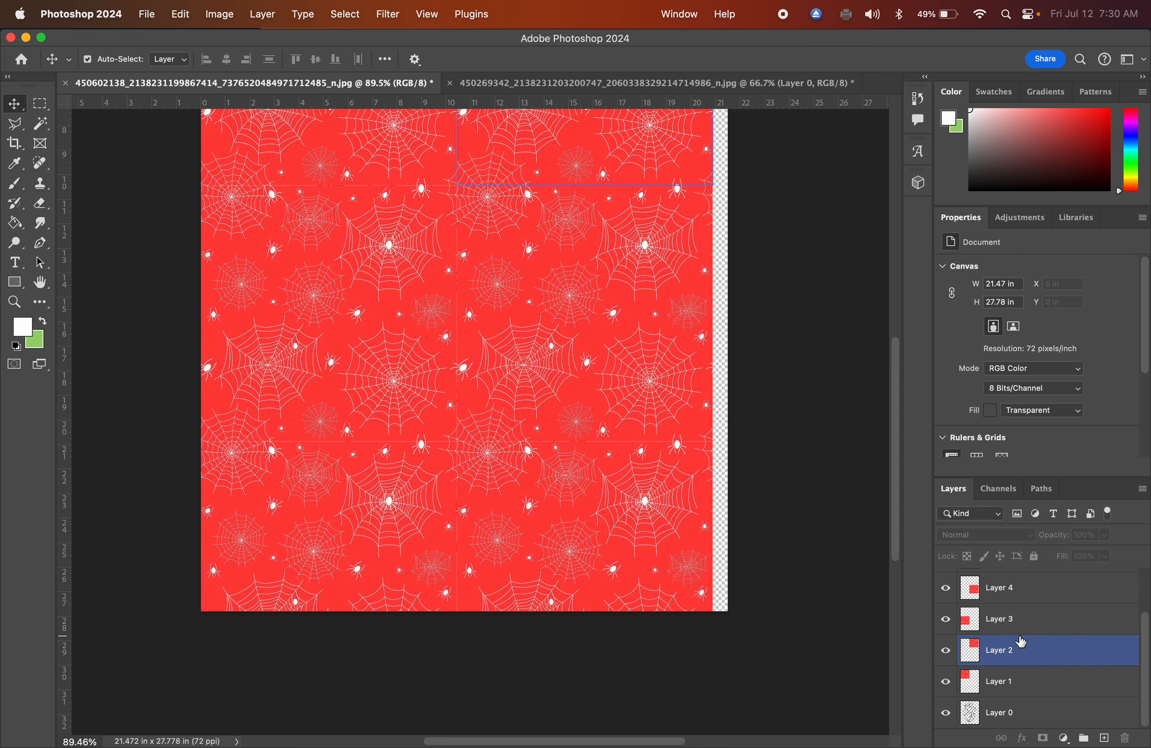
left_click(950, 715)
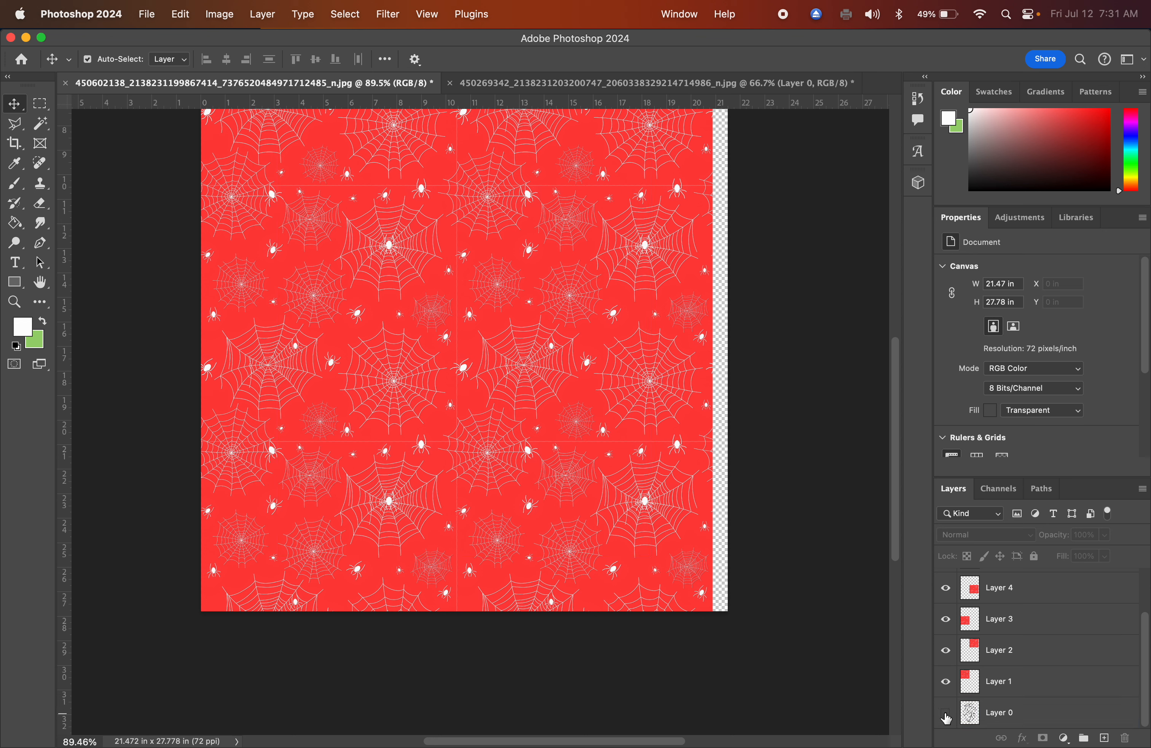
Step: Merge all visible pattern tile layers into a single layer using Merge Visible
left_click(1024, 649)
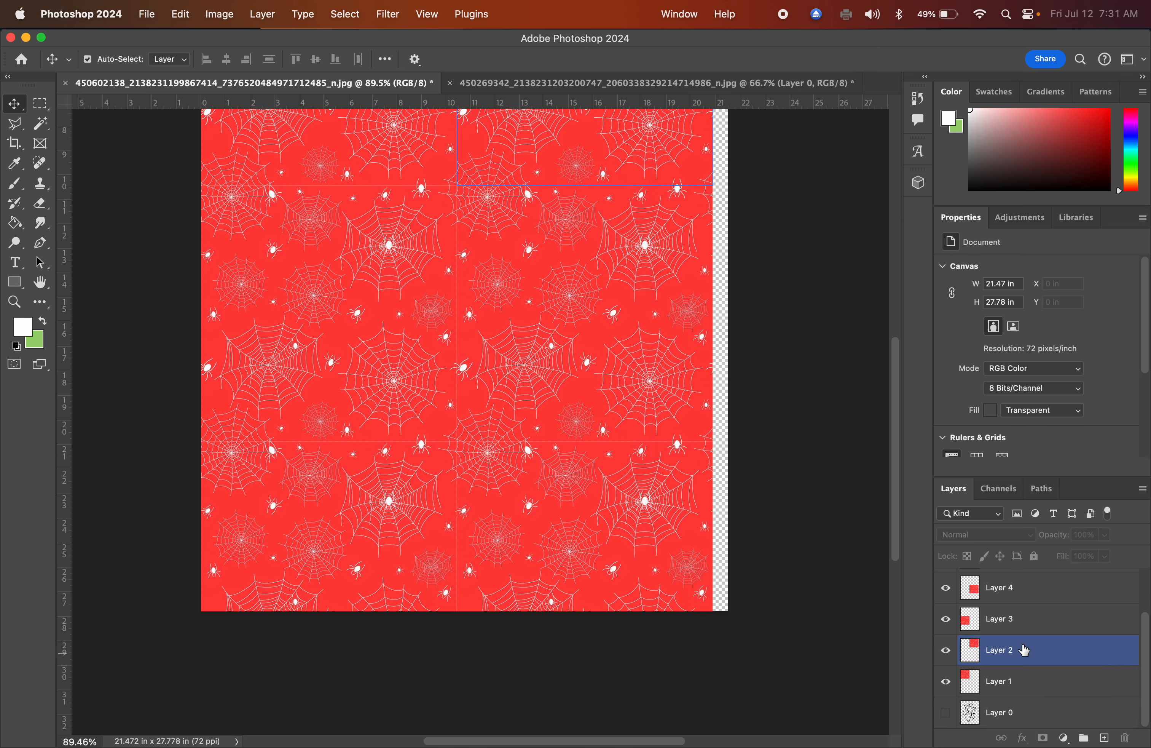
scroll(1024, 649, "up", 3)
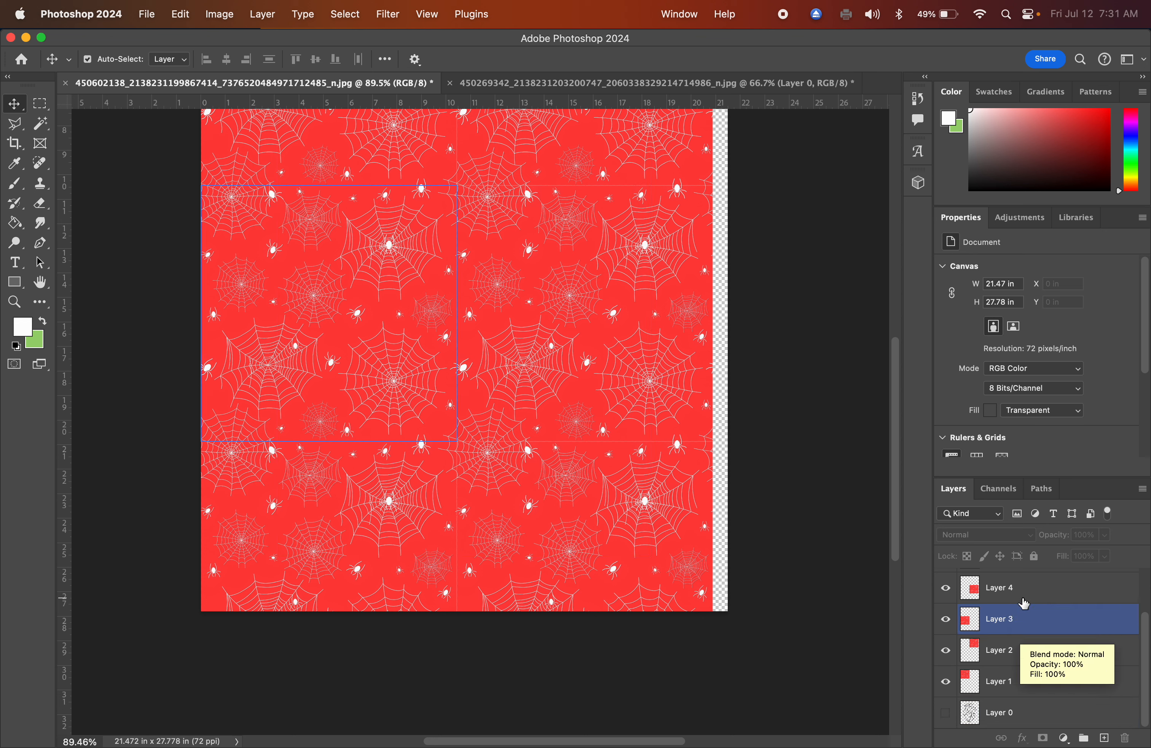
left_click(1025, 586)
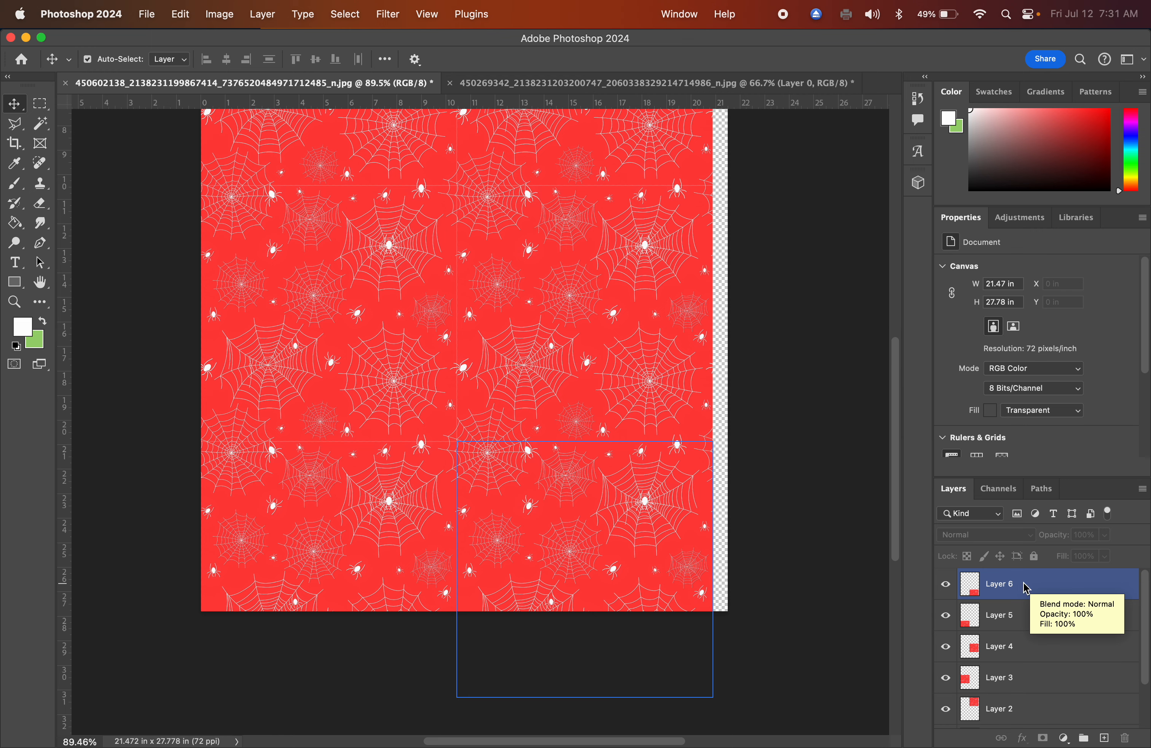
right_click(1026, 588)
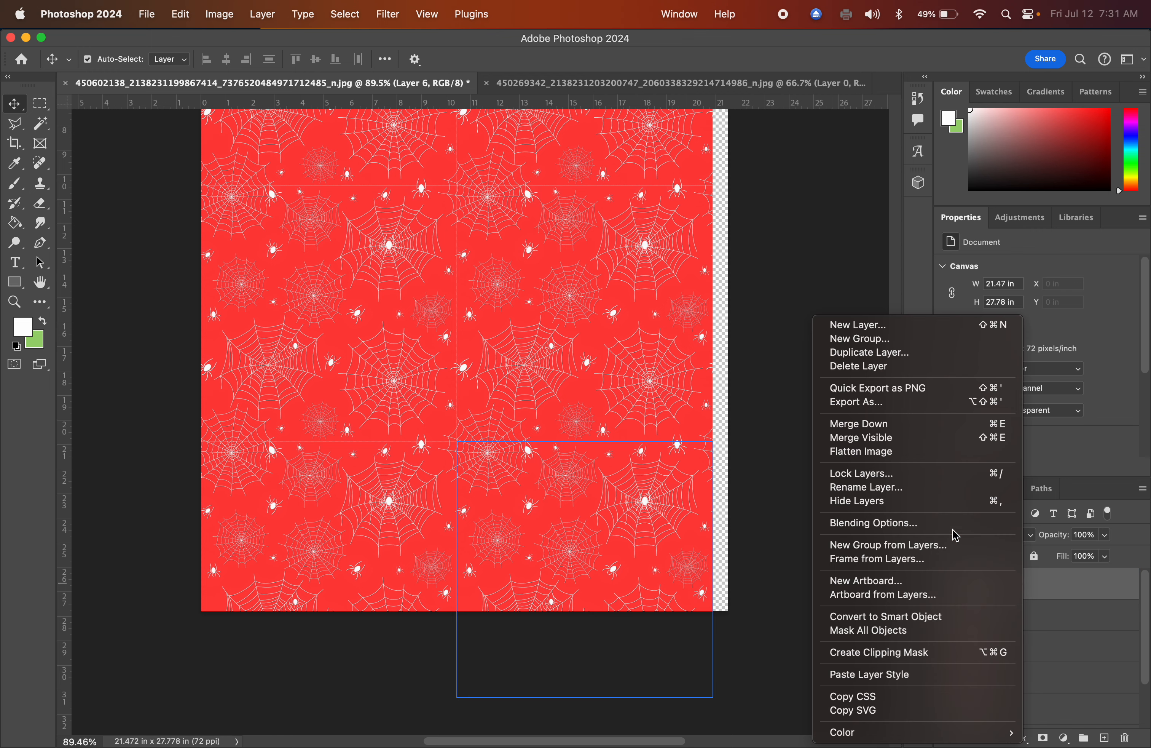
left_click(901, 446)
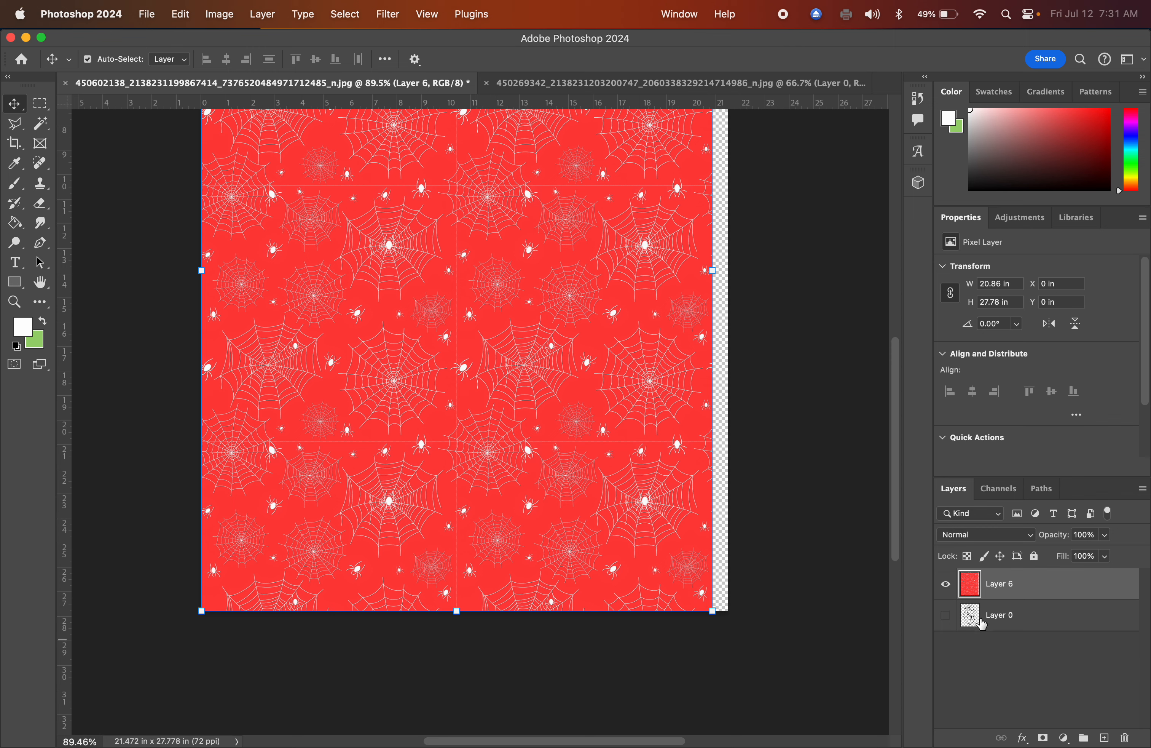
Step: Show the heart line art layer again and place the merged pattern layer beneath it
left_click(945, 615)
left_click(964, 618)
left_click(1038, 597)
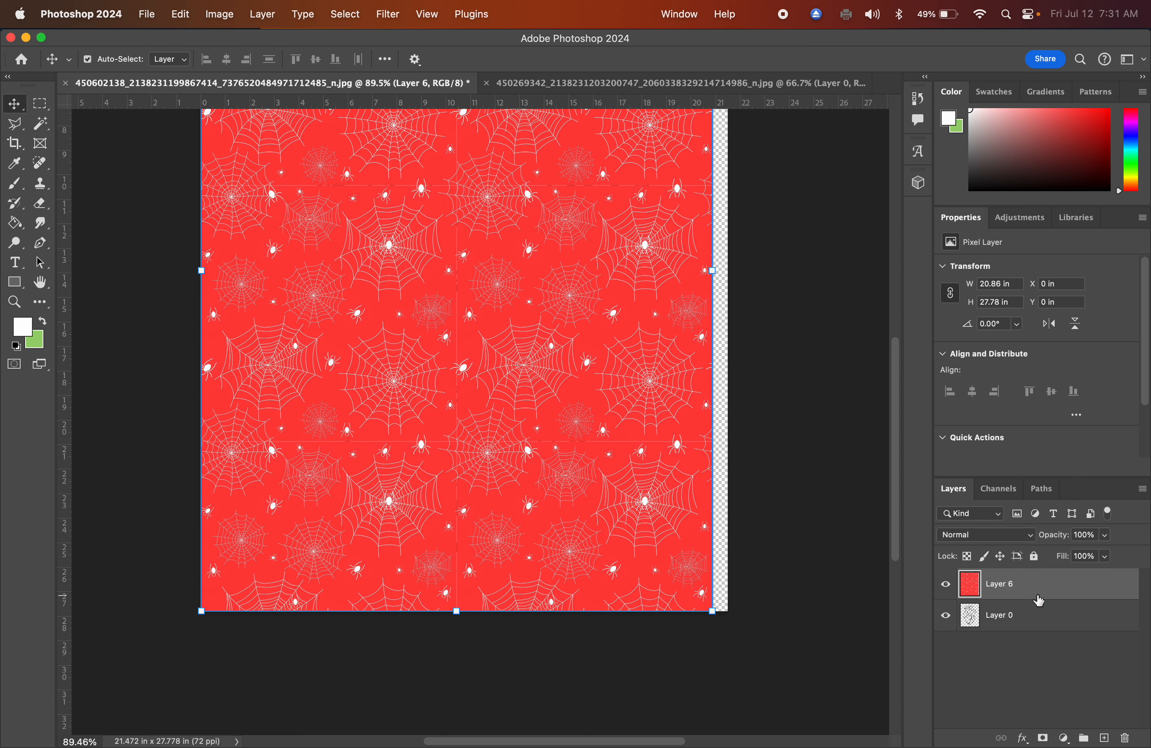
left_click_drag(1034, 596, 1019, 644)
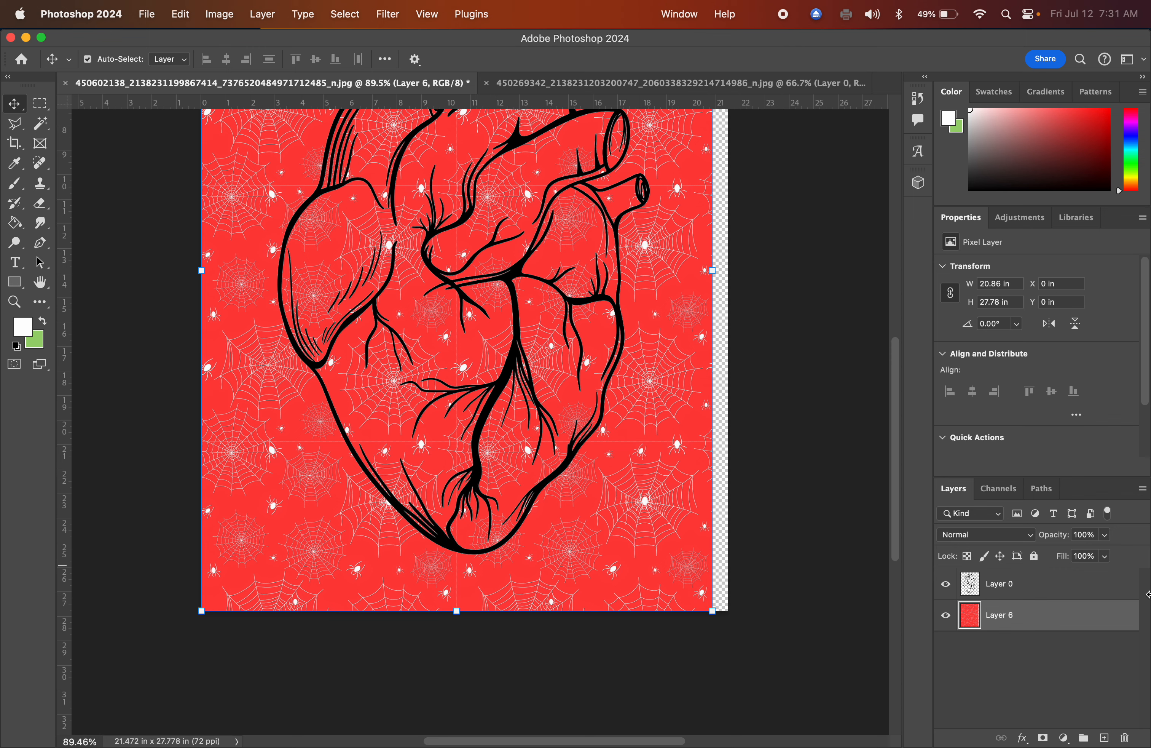
Step: Select the empty area outside the heart outline on Layer 0 with the Magic Wand, and make the pattern layer active
left_click(1046, 586)
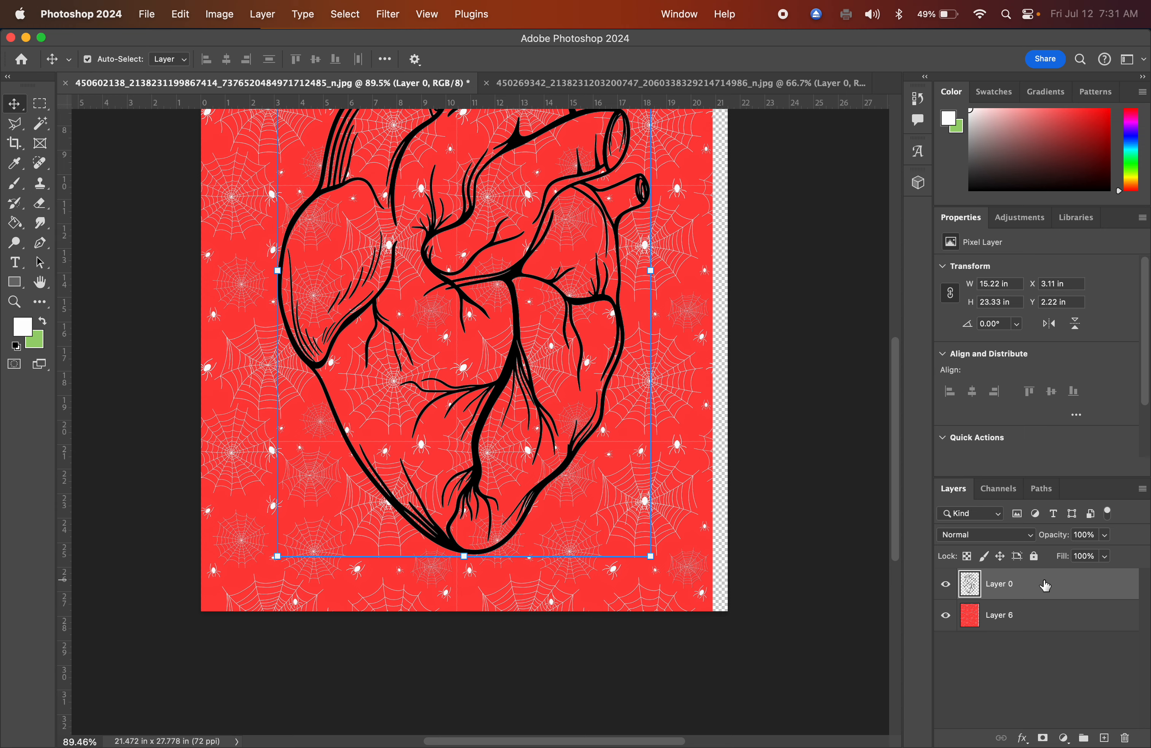
scroll(466, 397, "down", 3)
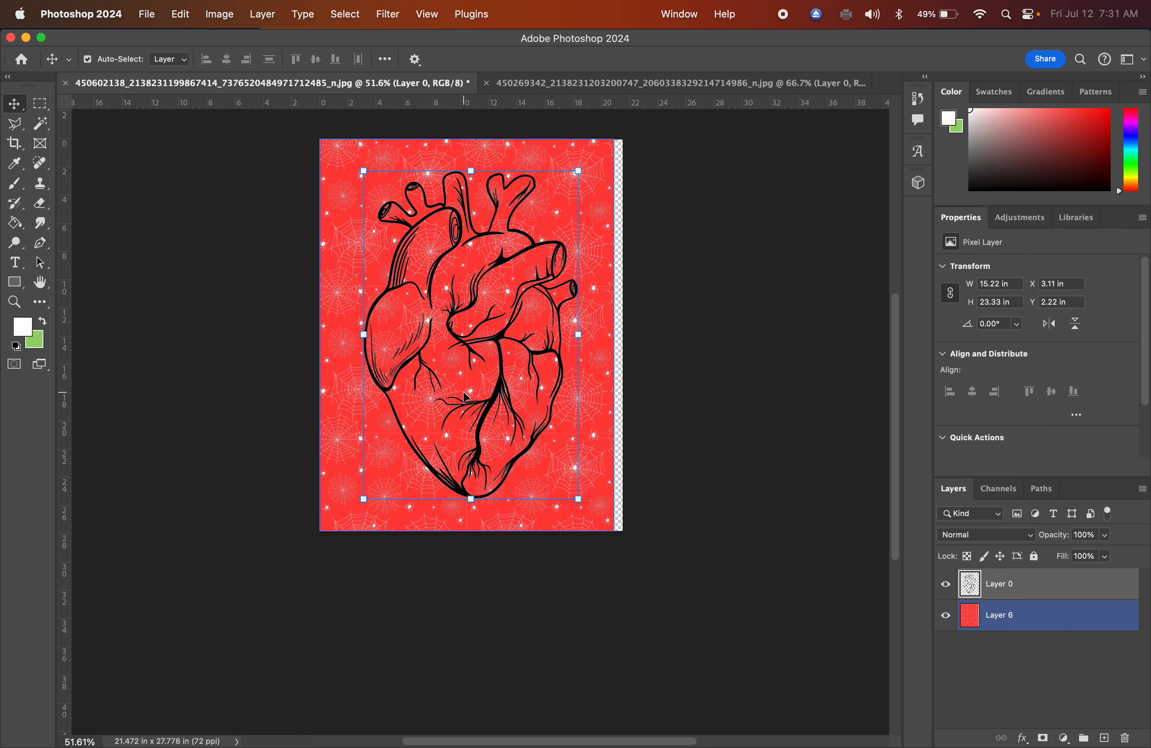
scroll(466, 397, "down", 1)
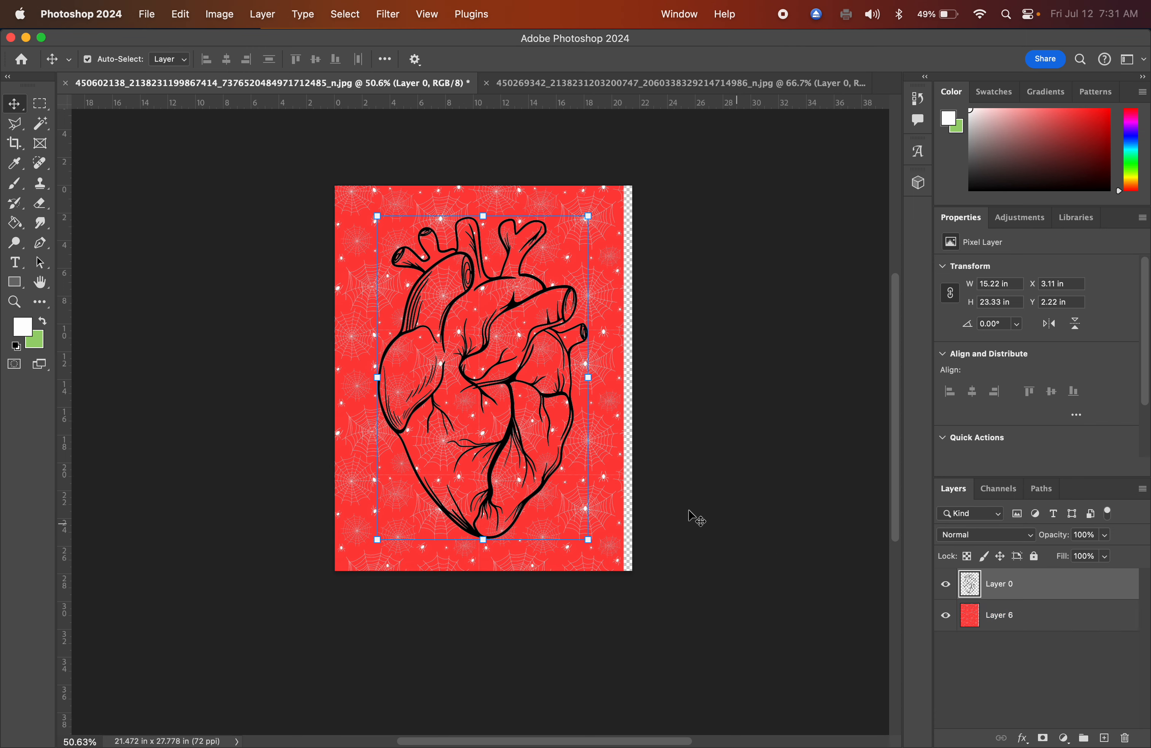
left_click(41, 129)
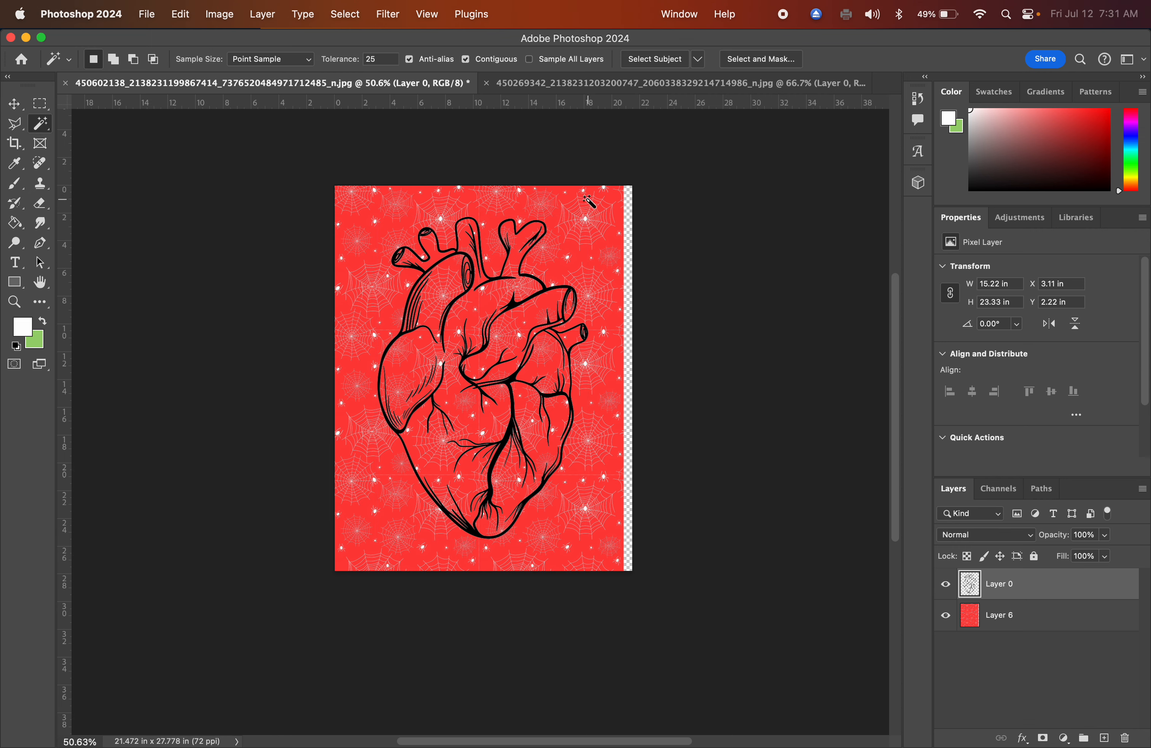
left_click(619, 240)
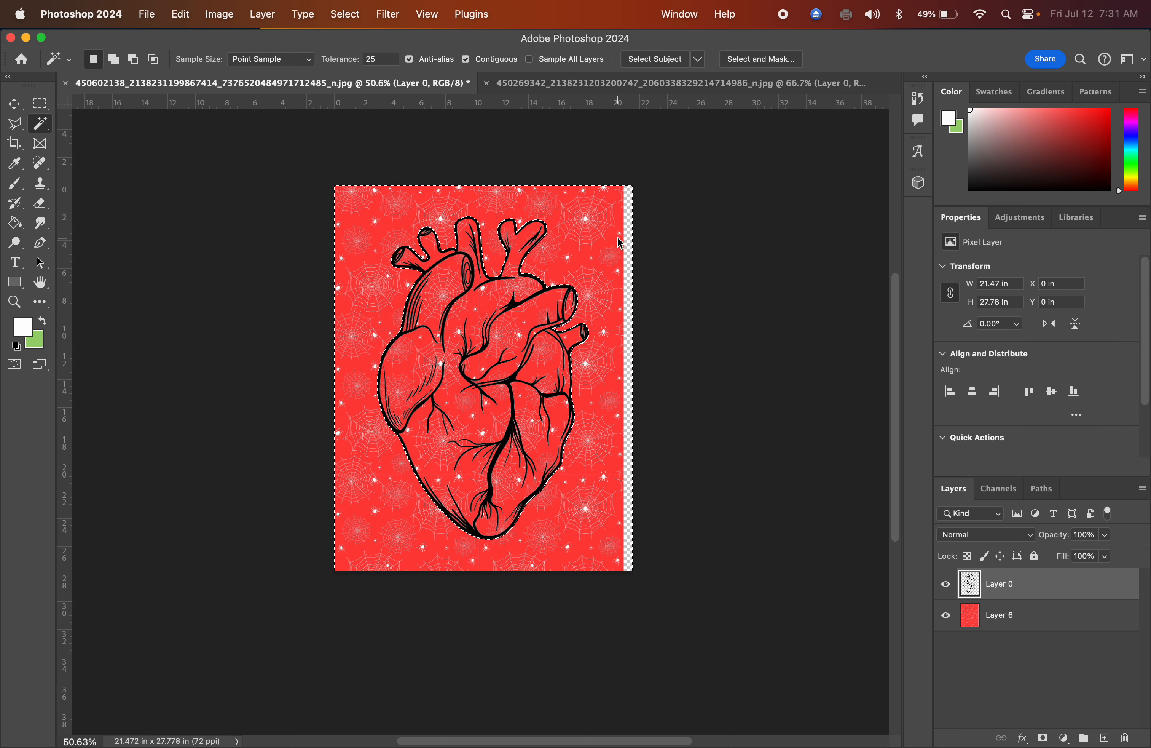
scroll(480, 357, "up", 3)
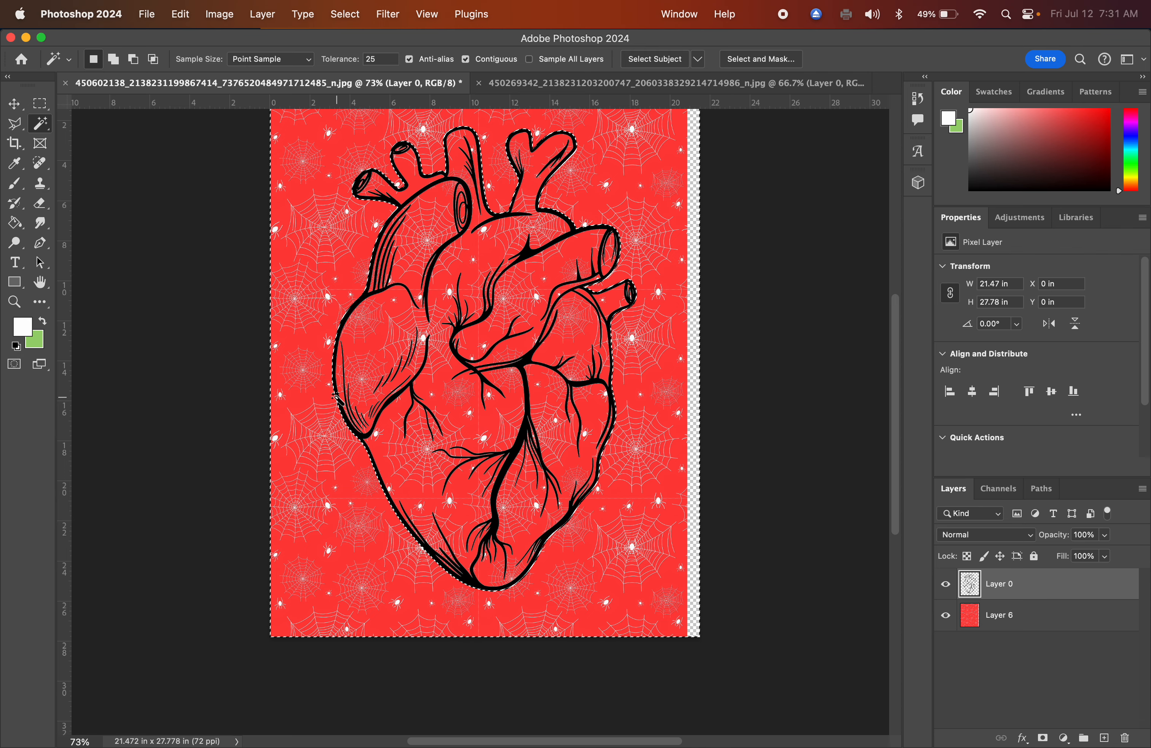
left_click(947, 615)
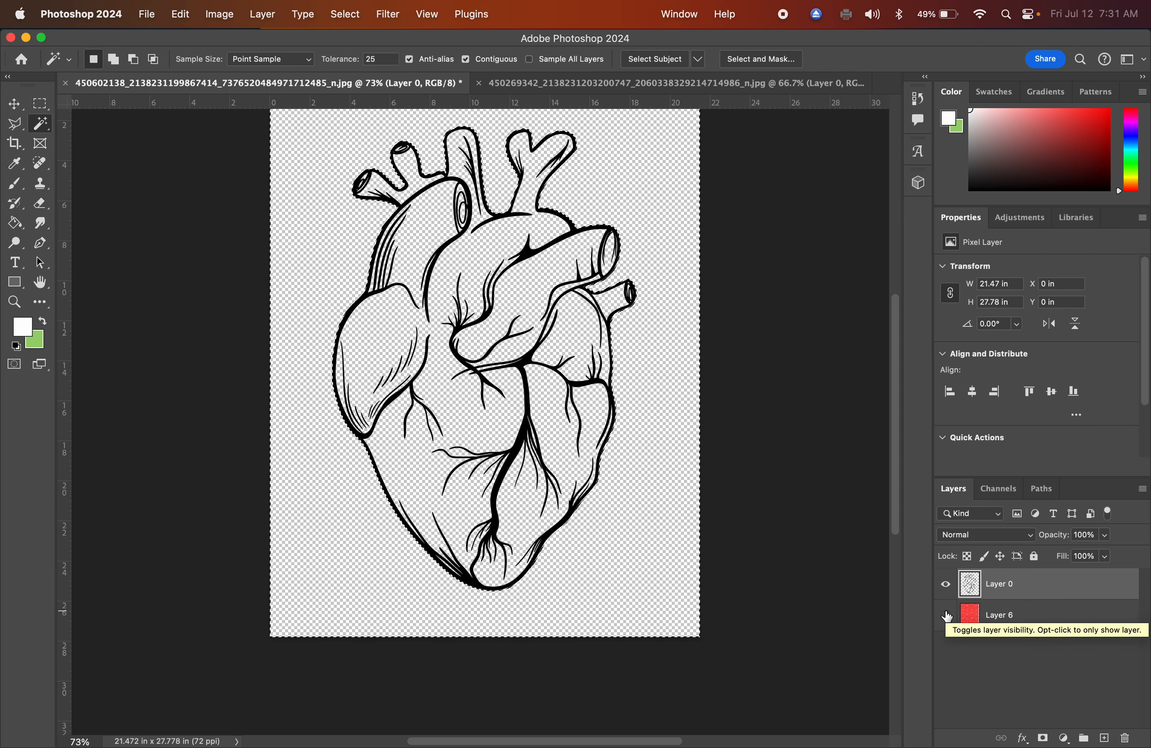
left_click(946, 616)
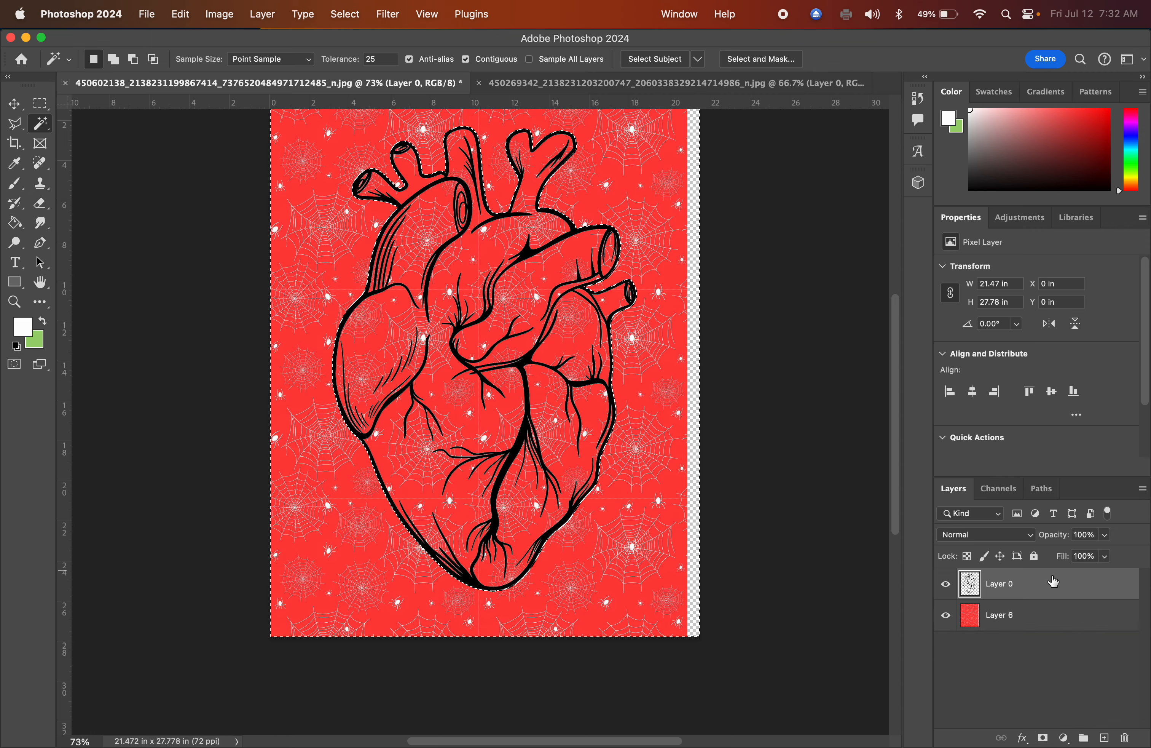
left_click(1024, 626)
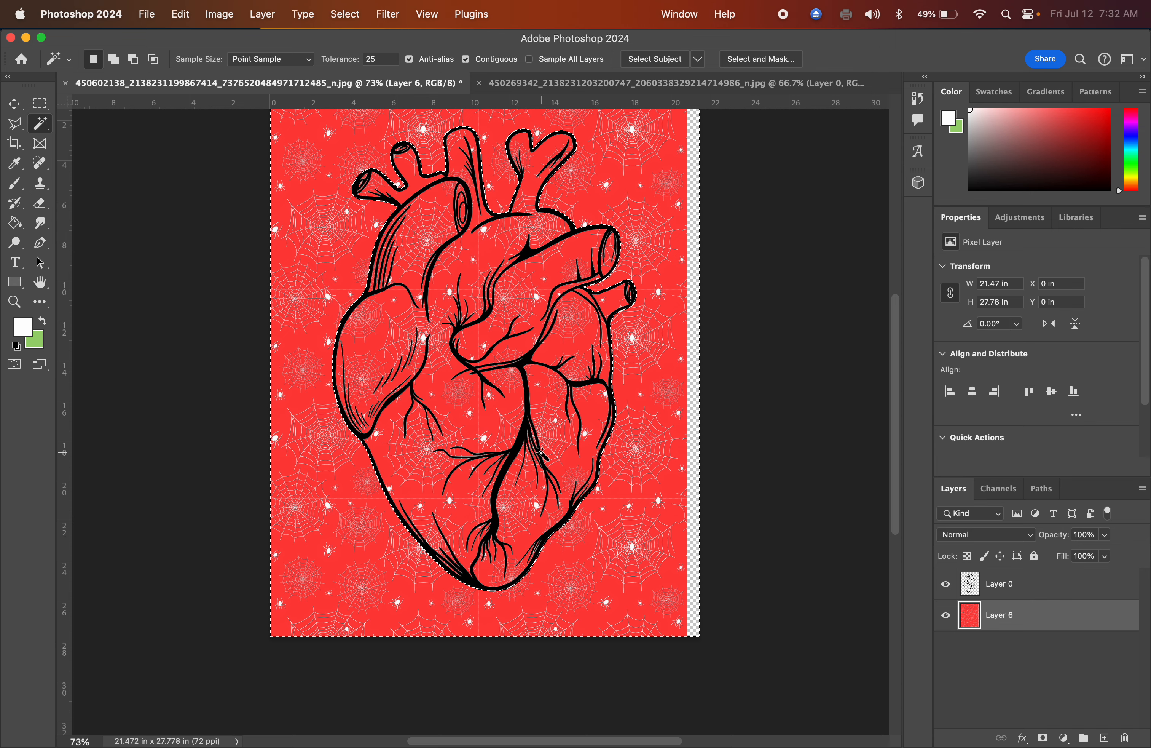
Step: Try clearing the pattern outside and, with the selection inverted, inside the heart, undoing each deletion and inverting back to the outside selection
key("Delete")
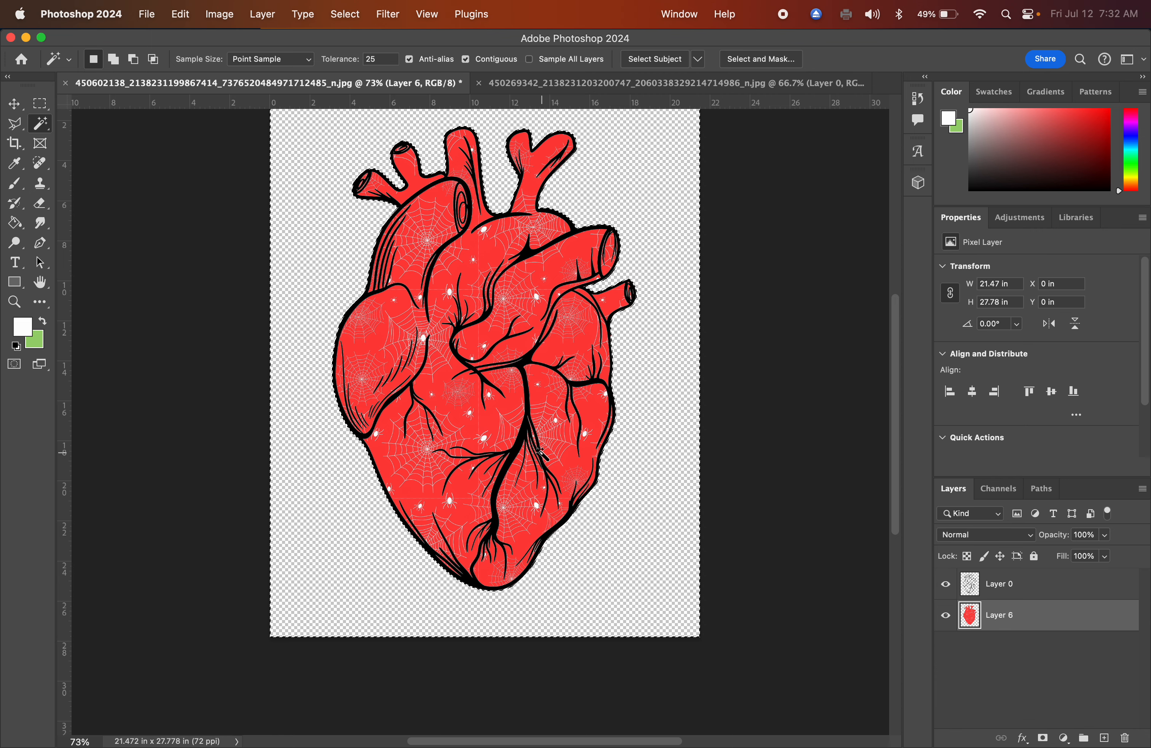
key("super+z")
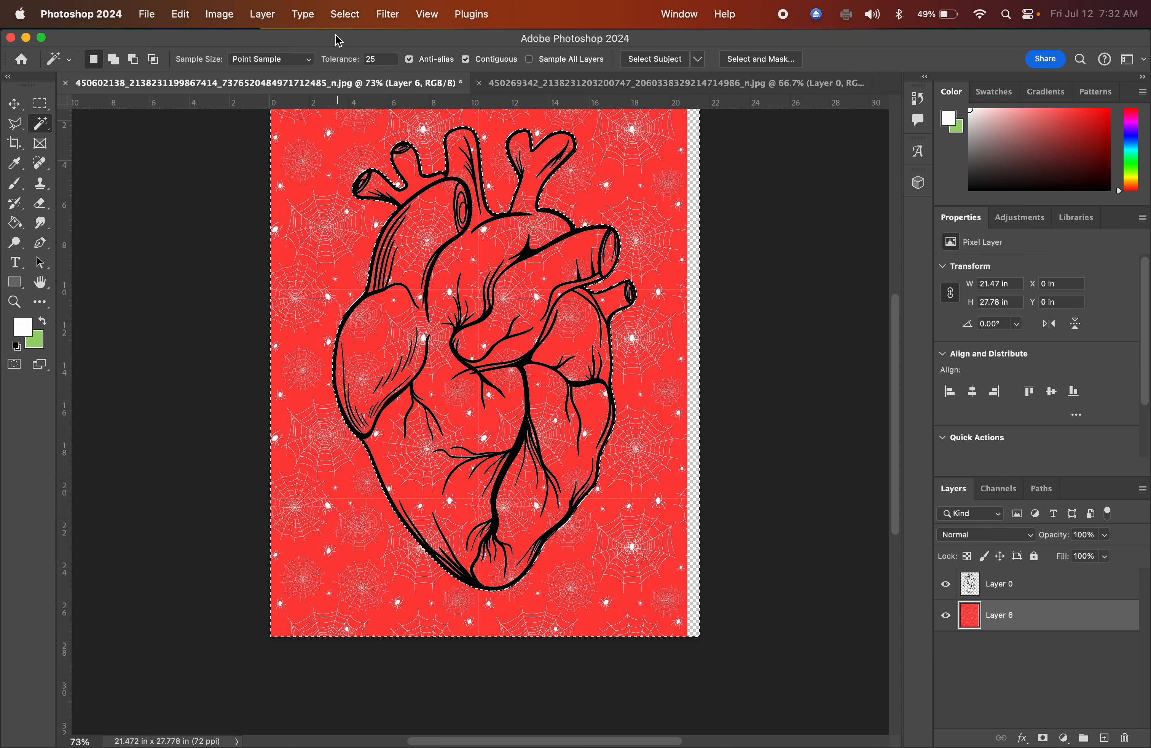
left_click(344, 14)
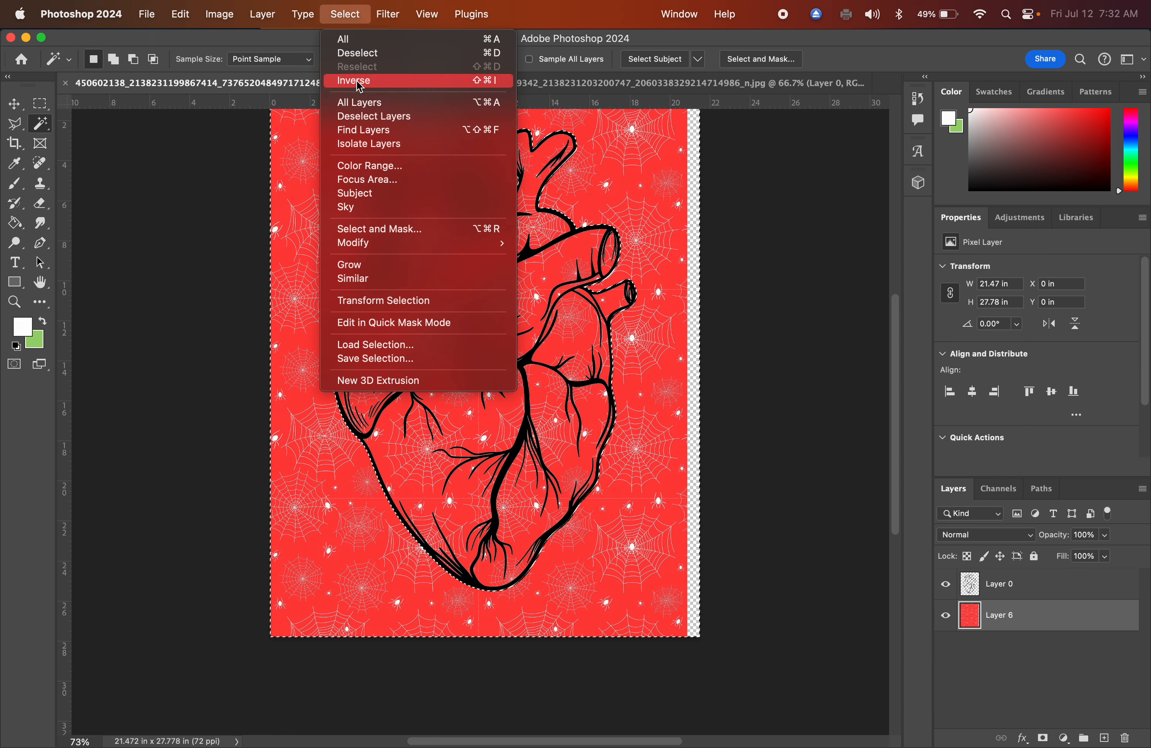
left_click(359, 81)
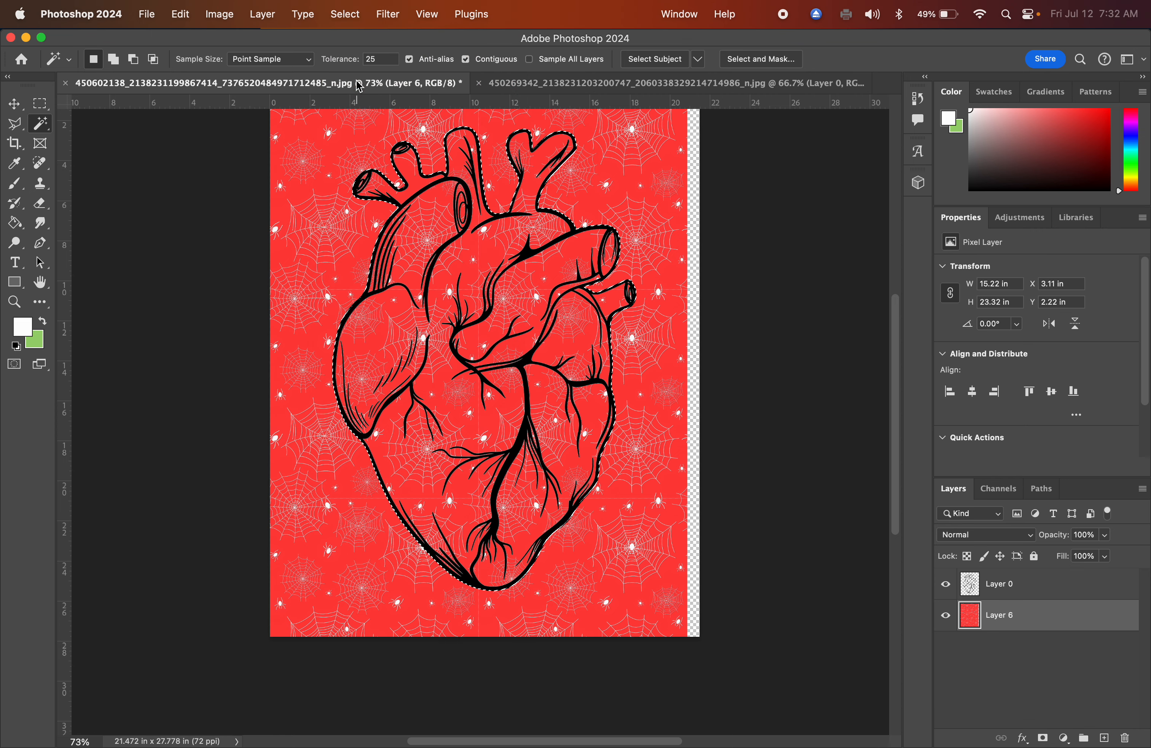
key("Delete")
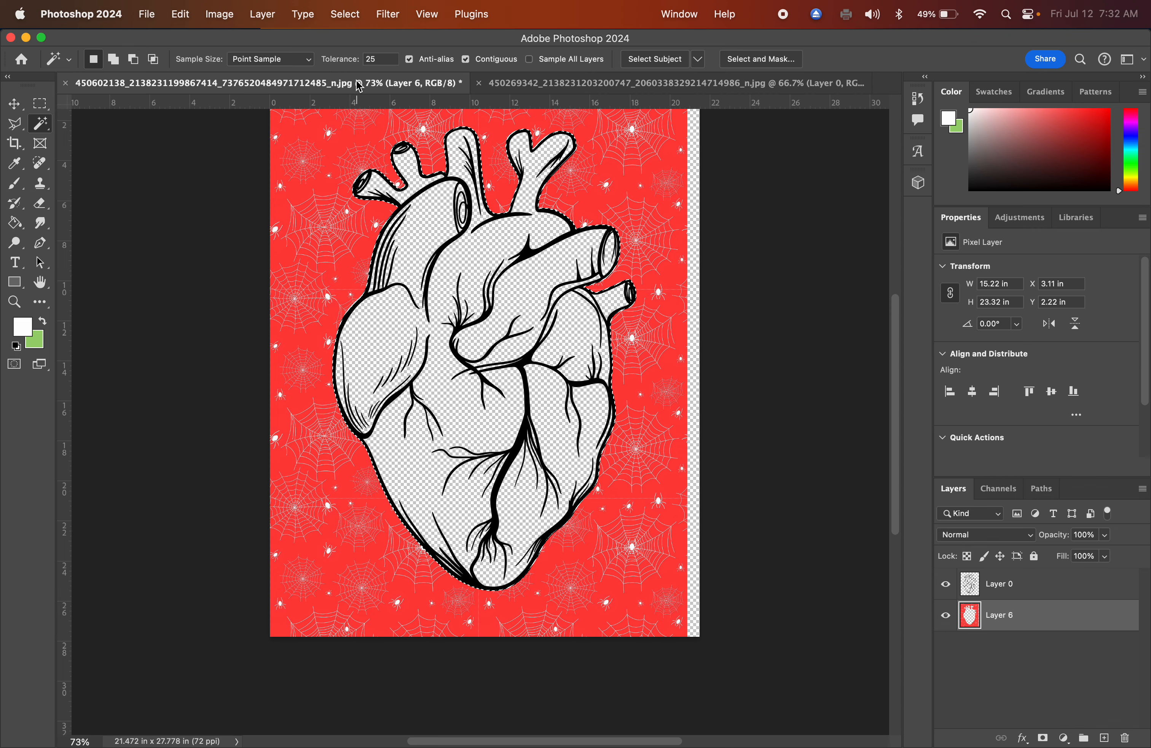
key("super+z")
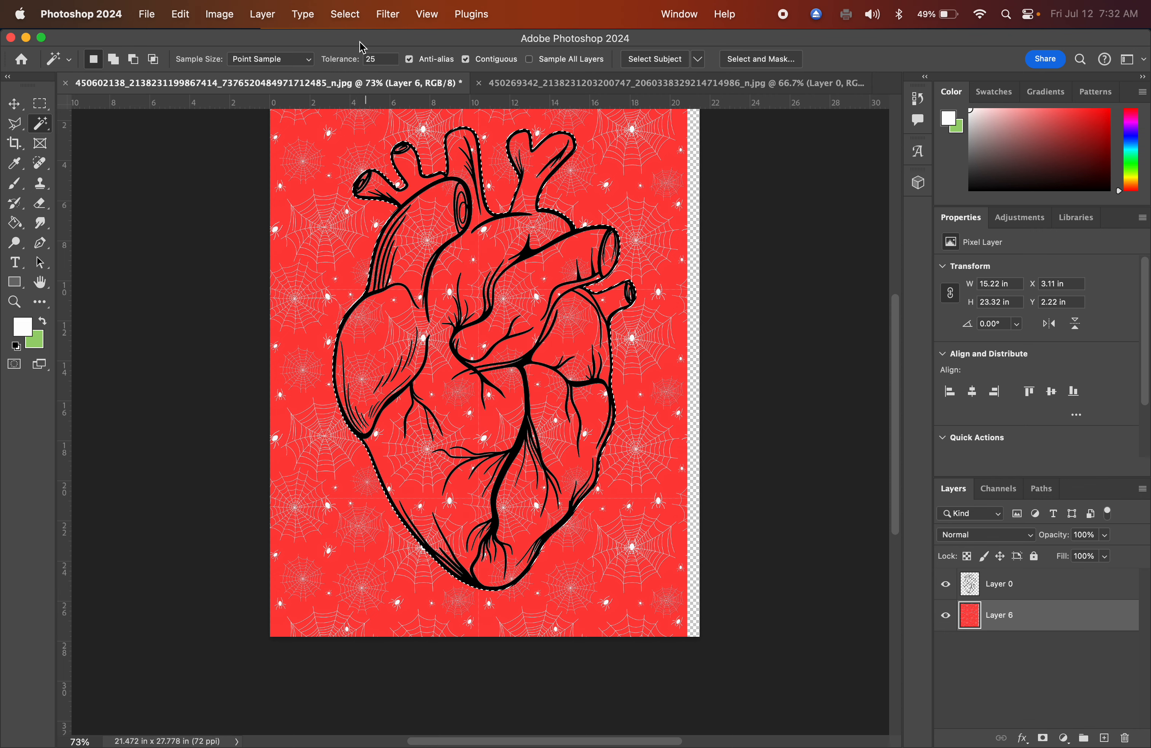
left_click(344, 14)
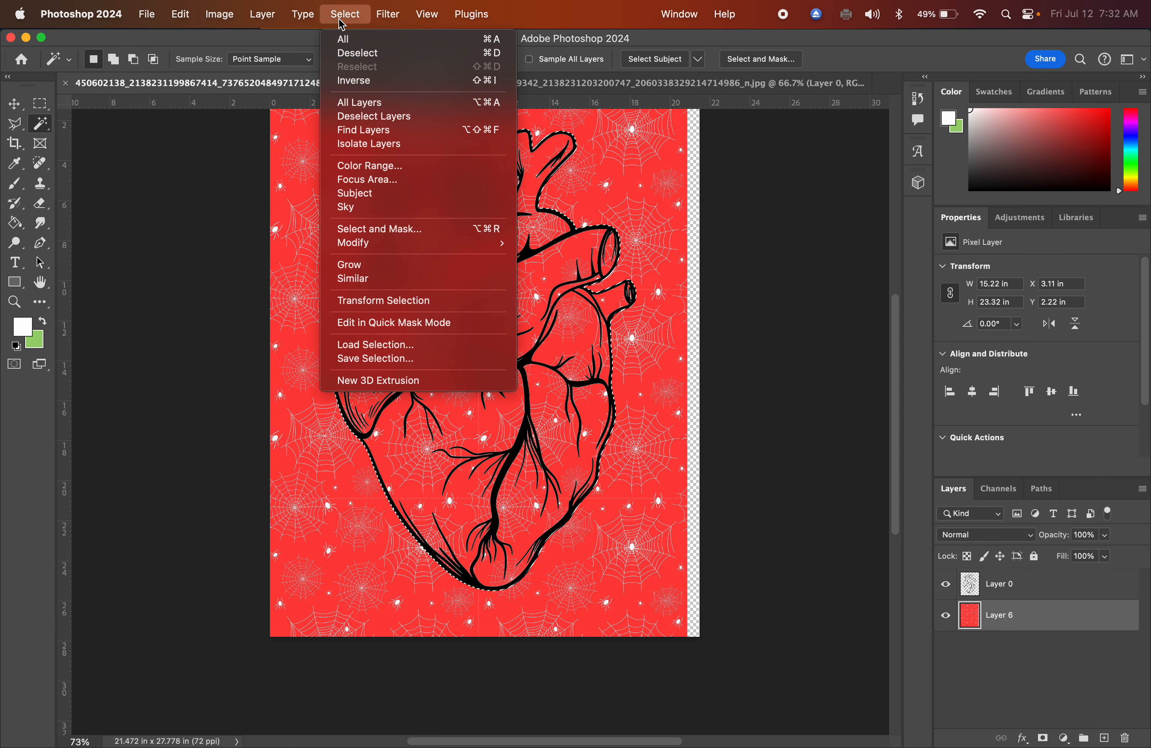
left_click(343, 82)
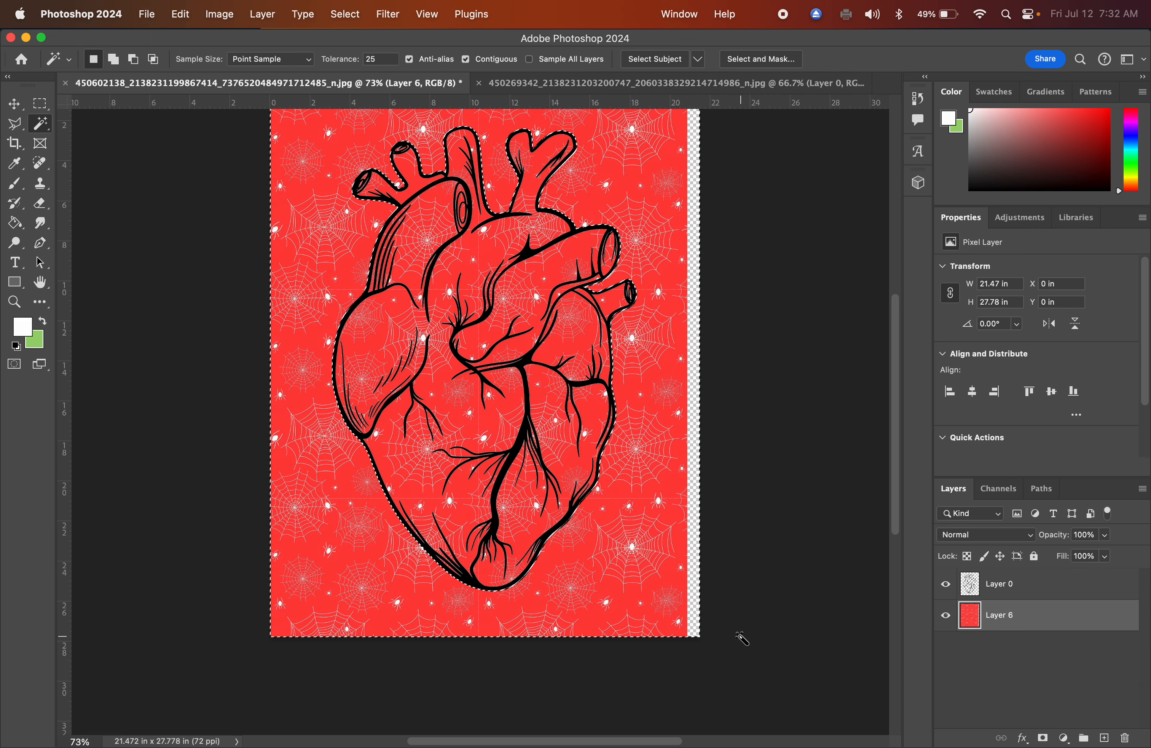
Step: Delete the spiderweb pattern outside the heart outline on Layer 6 and switch to the Move tool
key("Delete")
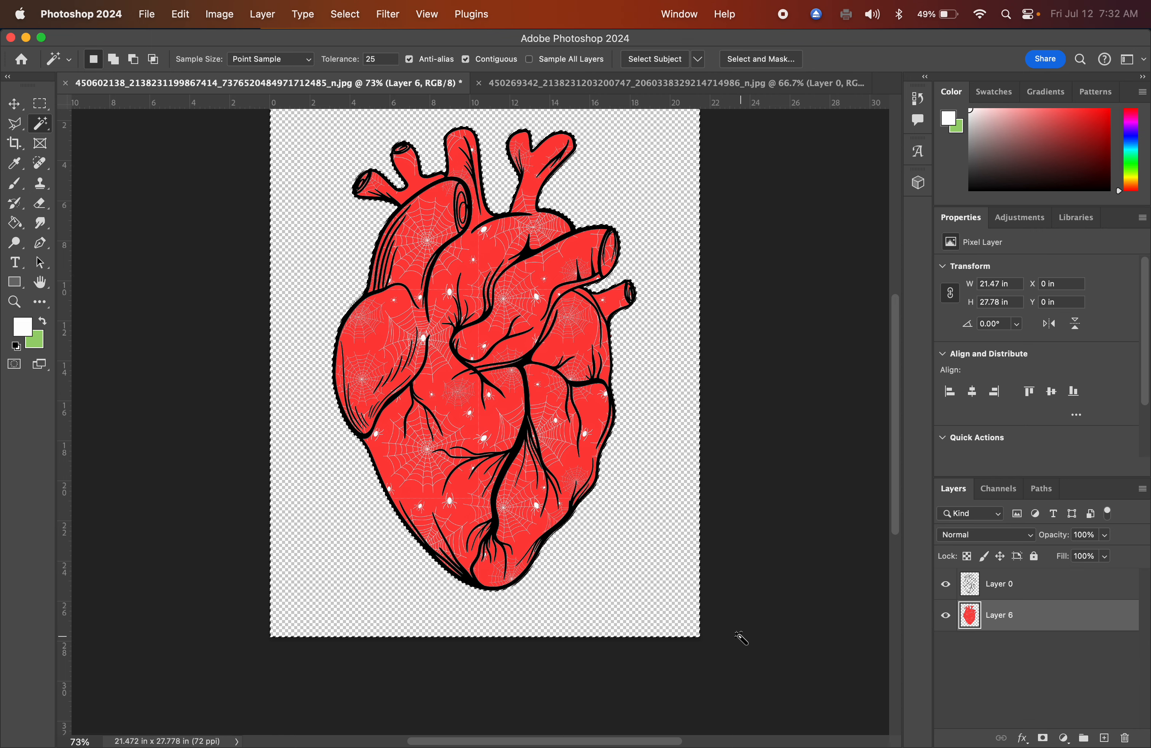
left_click(14, 105)
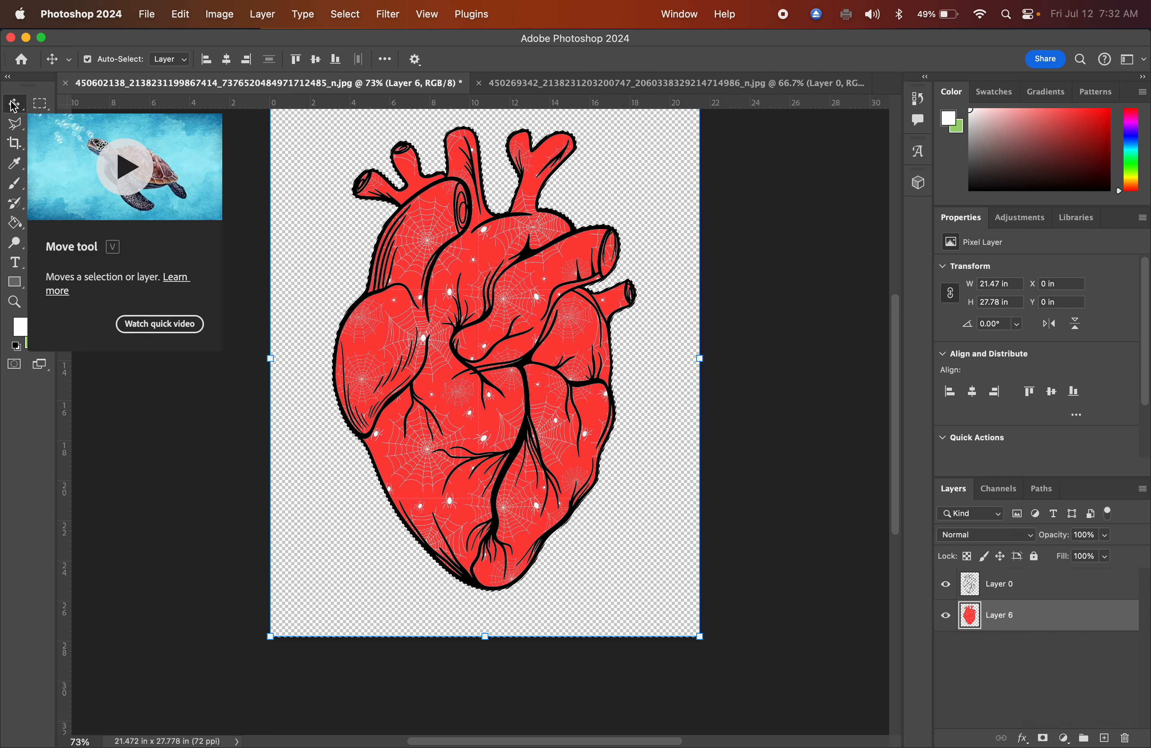